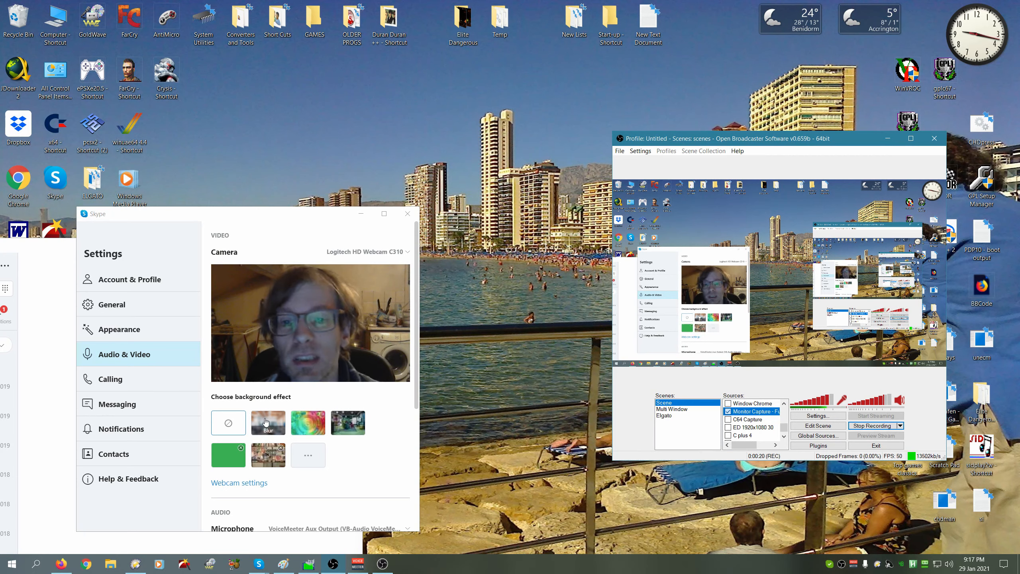
# Preview the Blur, colourful swirl and dark office background effects on the camera image in turn.
pyautogui.click(265, 420)
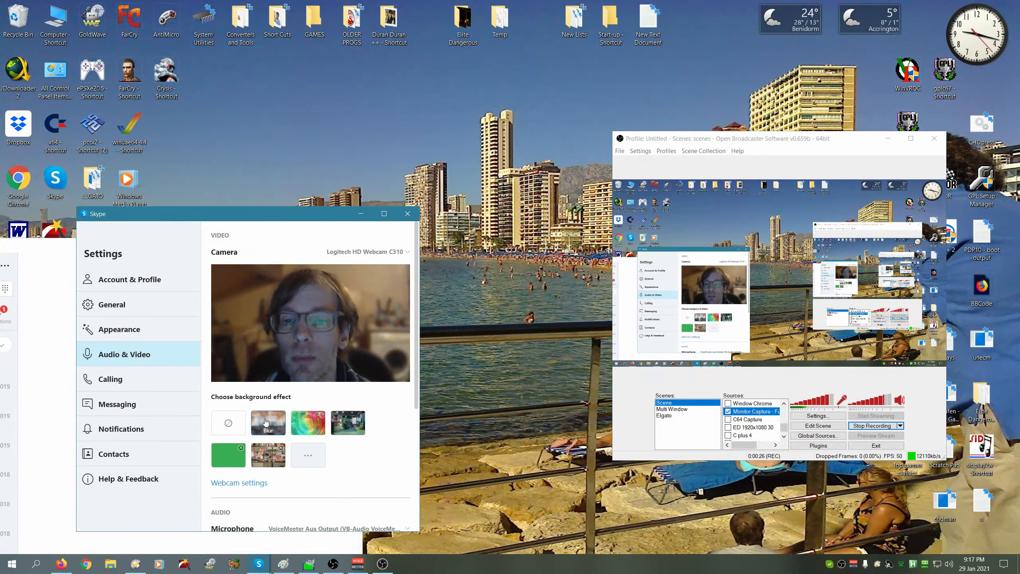
pyautogui.click(308, 427)
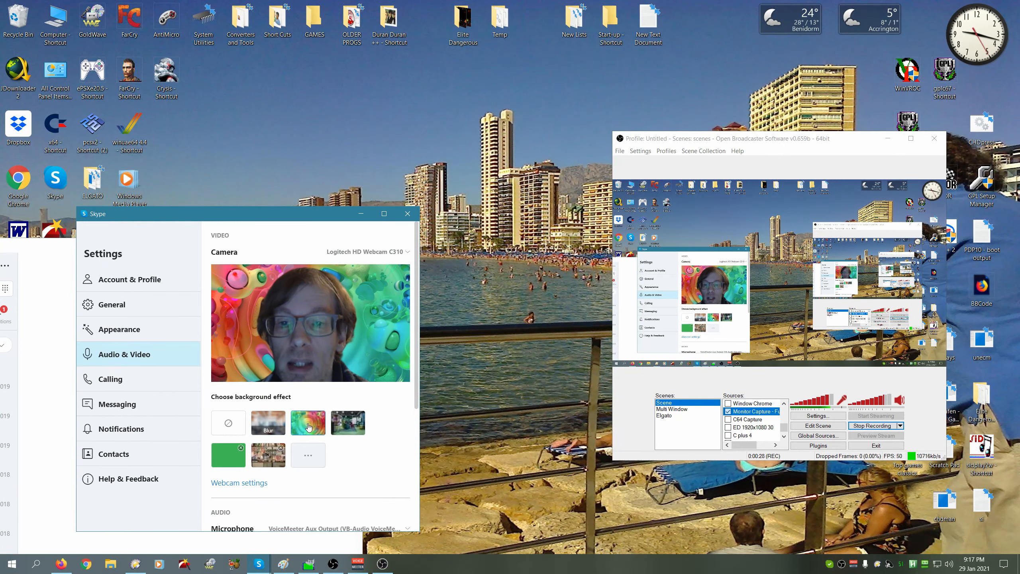
pyautogui.click(349, 429)
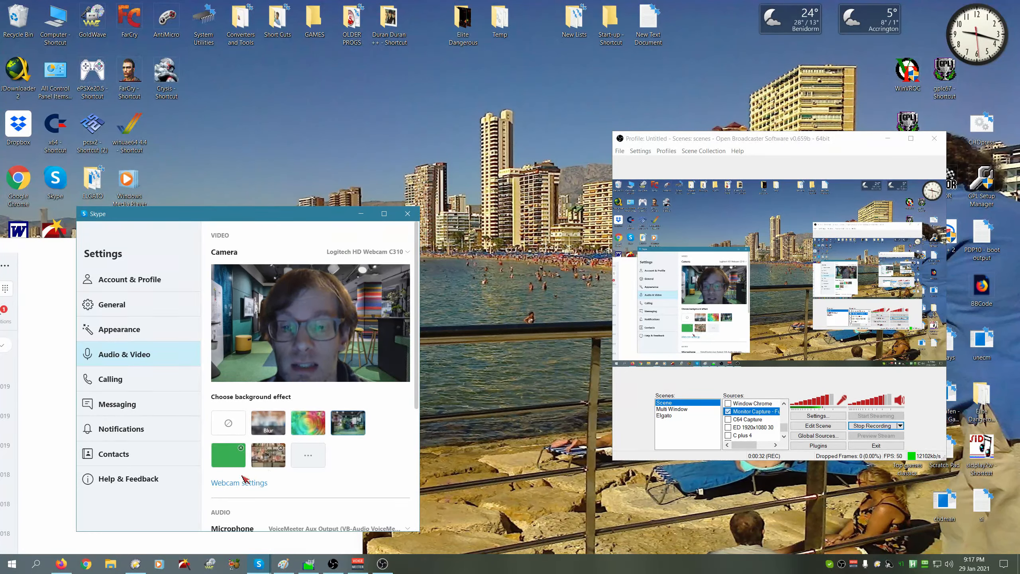
# Look at the webcam's driver settings and the image picker for adding a custom background, cancelling both.
pyautogui.click(240, 483)
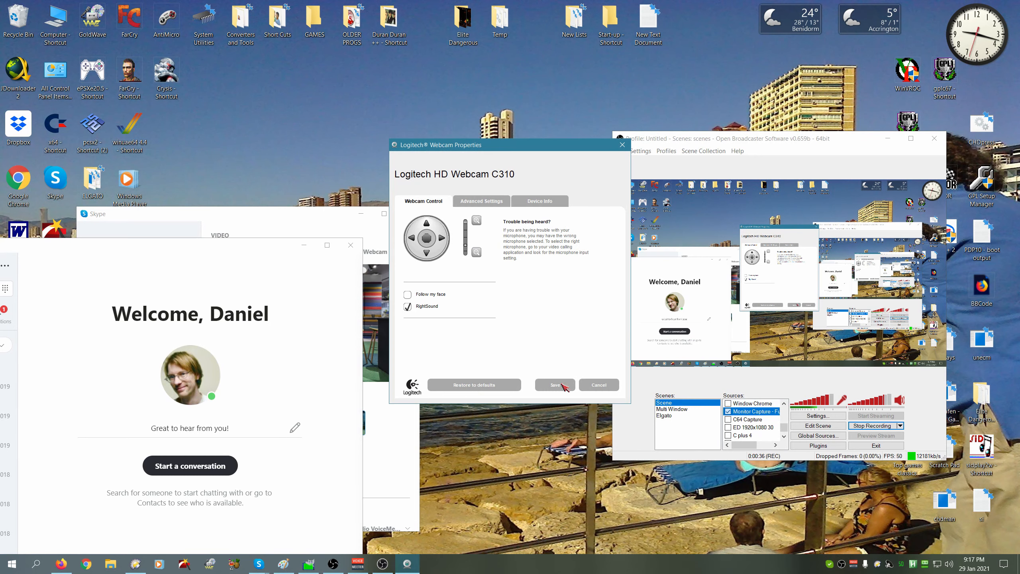
pyautogui.click(598, 385)
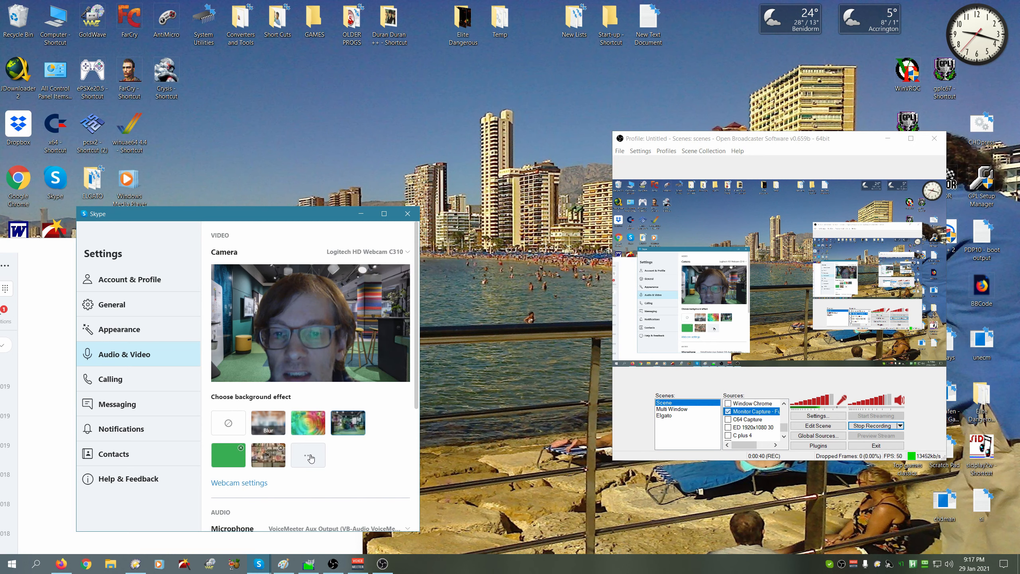
pyautogui.click(308, 456)
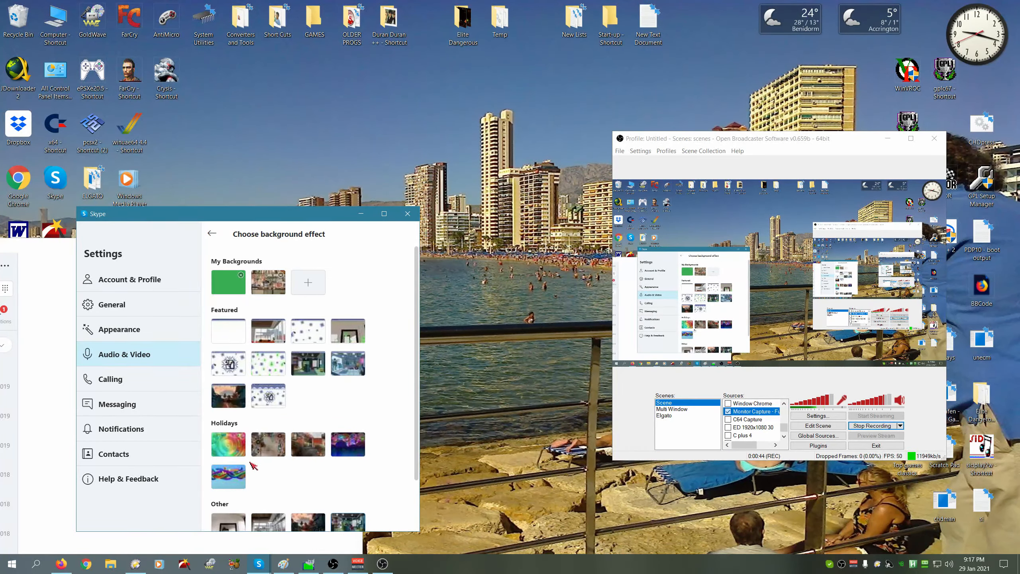
pyautogui.click(308, 285)
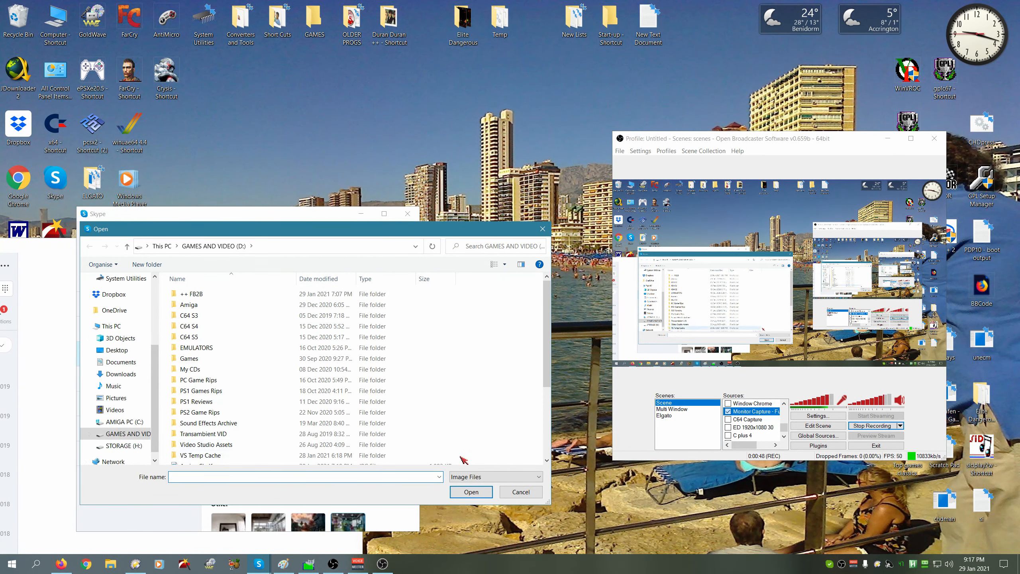
pyautogui.click(520, 492)
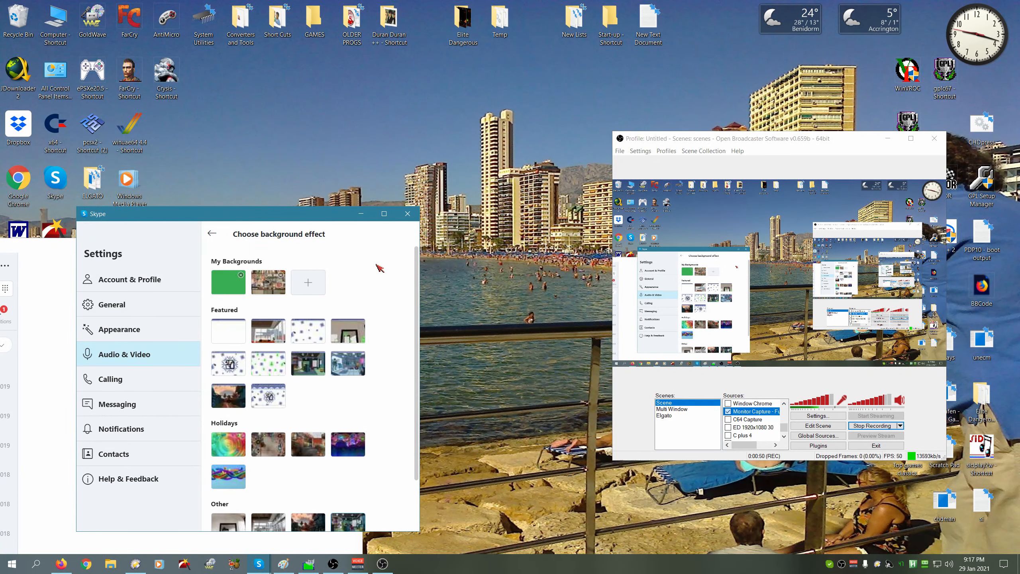
# Try the custom green background on the camera, and apply the custom bookshelf background instead.
pyautogui.click(222, 284)
pyautogui.click(209, 235)
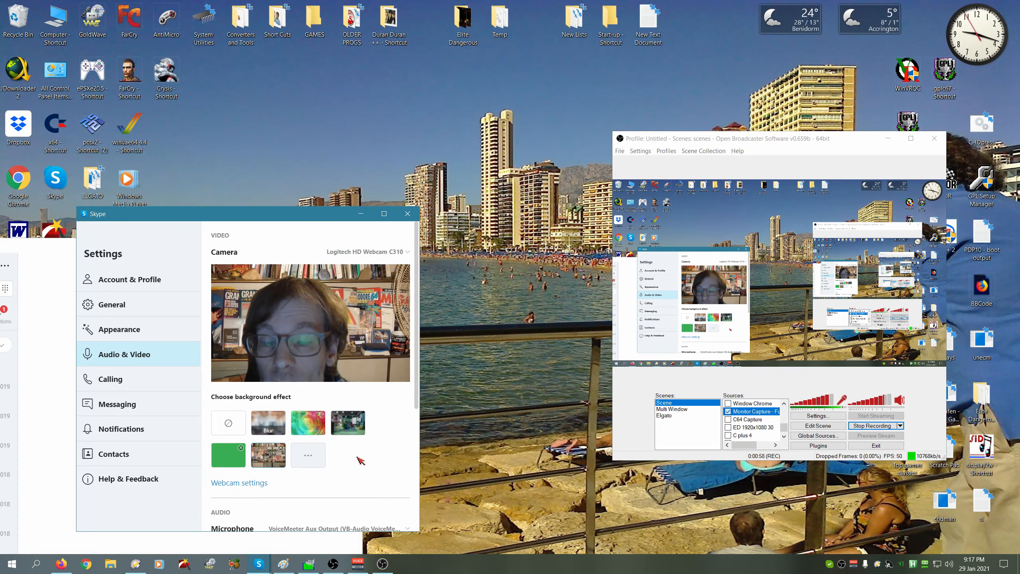
pyautogui.click(235, 454)
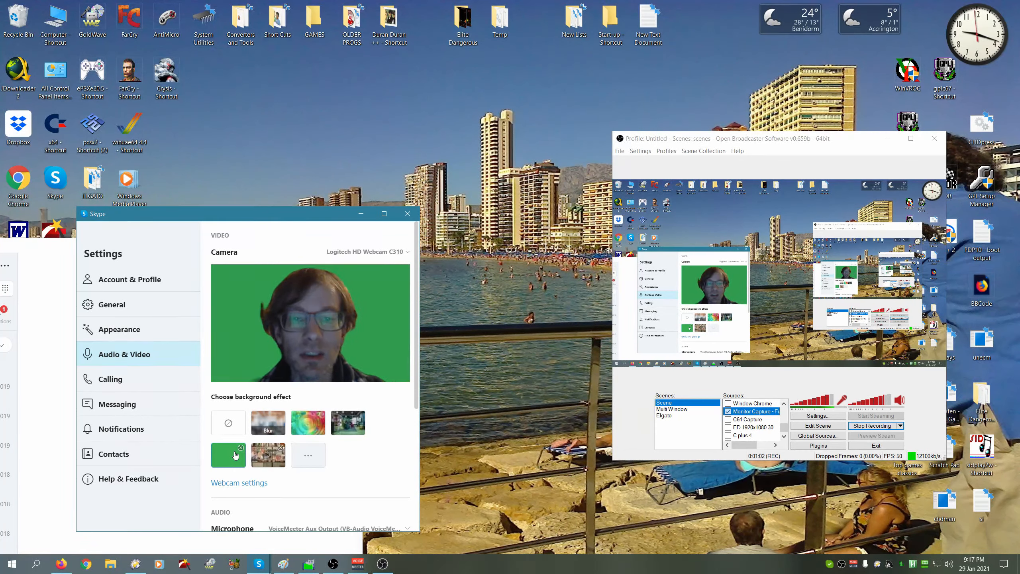
pyautogui.click(274, 456)
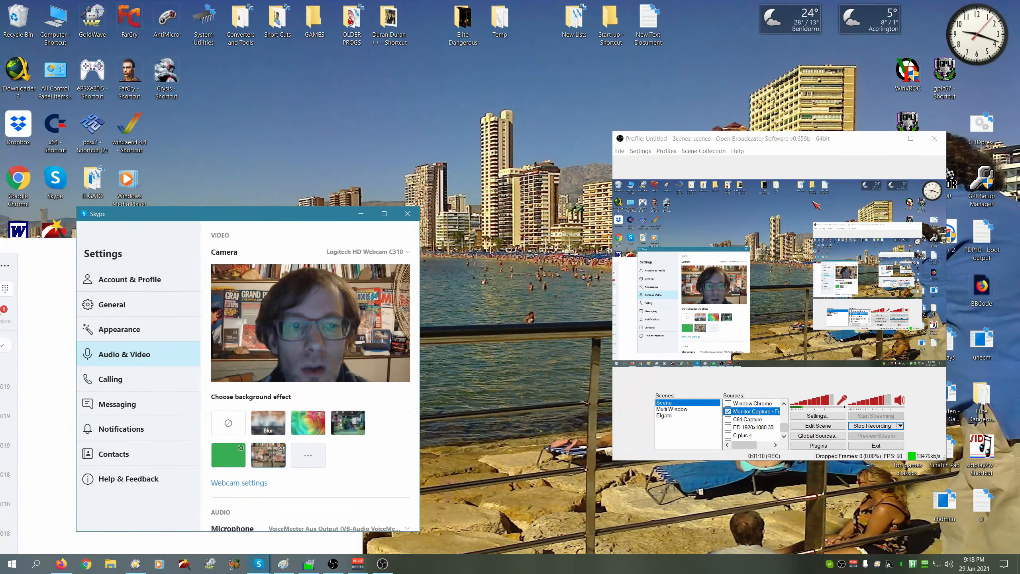
# Minimise the recorder window, search Windows for "zoom" and turn on Magnifier in its settings.
pyautogui.click(887, 140)
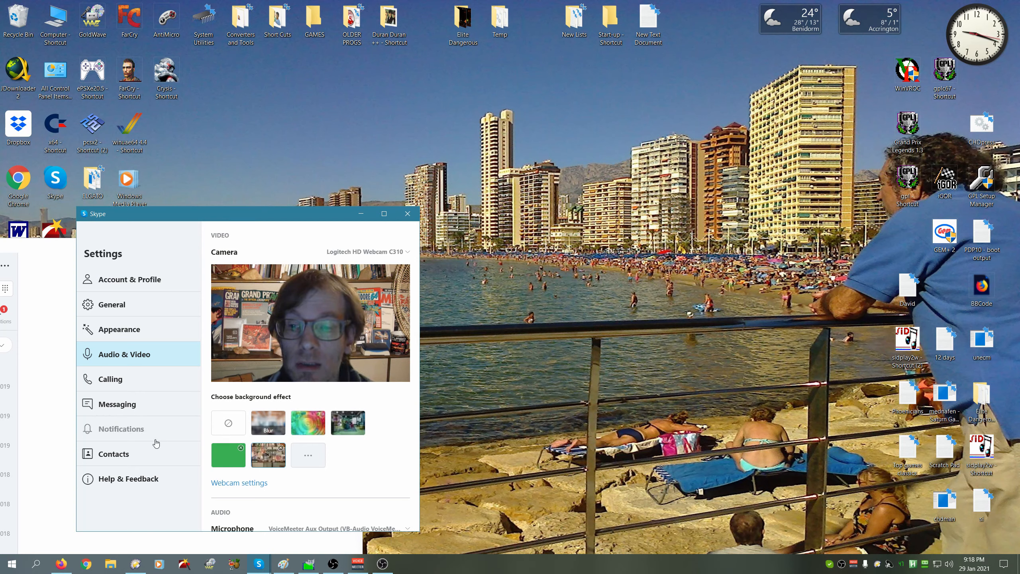
pyautogui.click(37, 565)
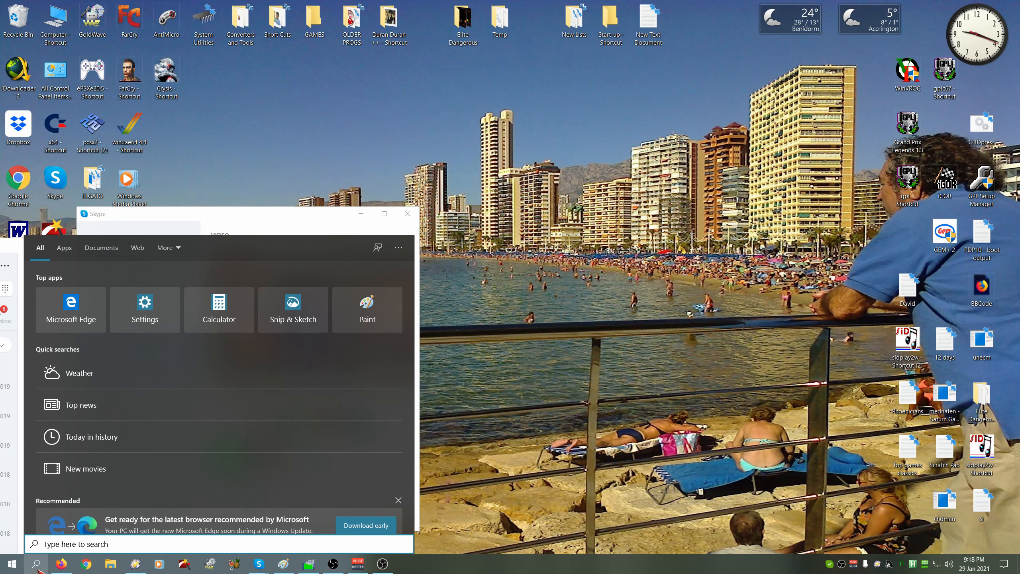
pyautogui.write('zoom')
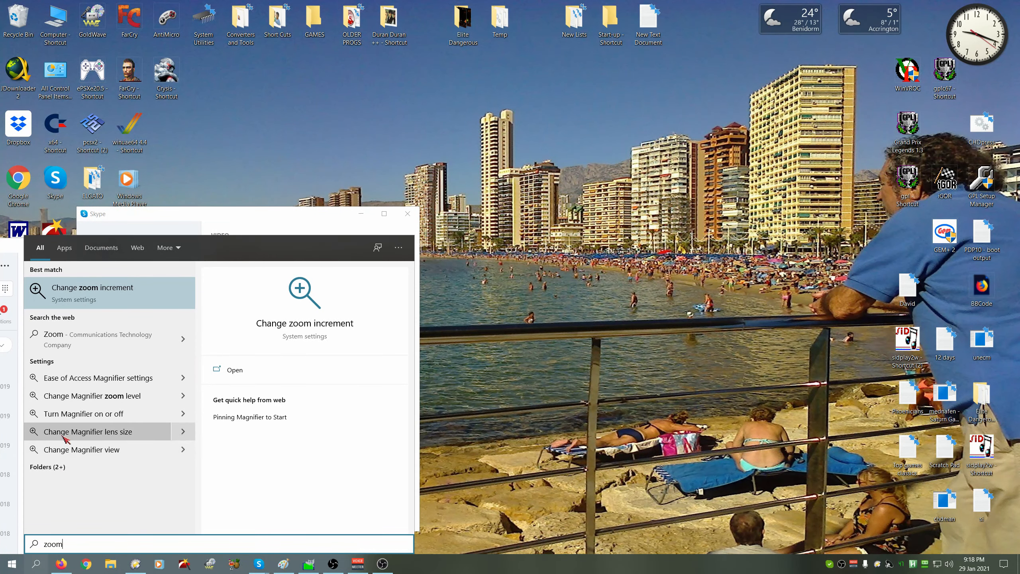
pyautogui.click(104, 299)
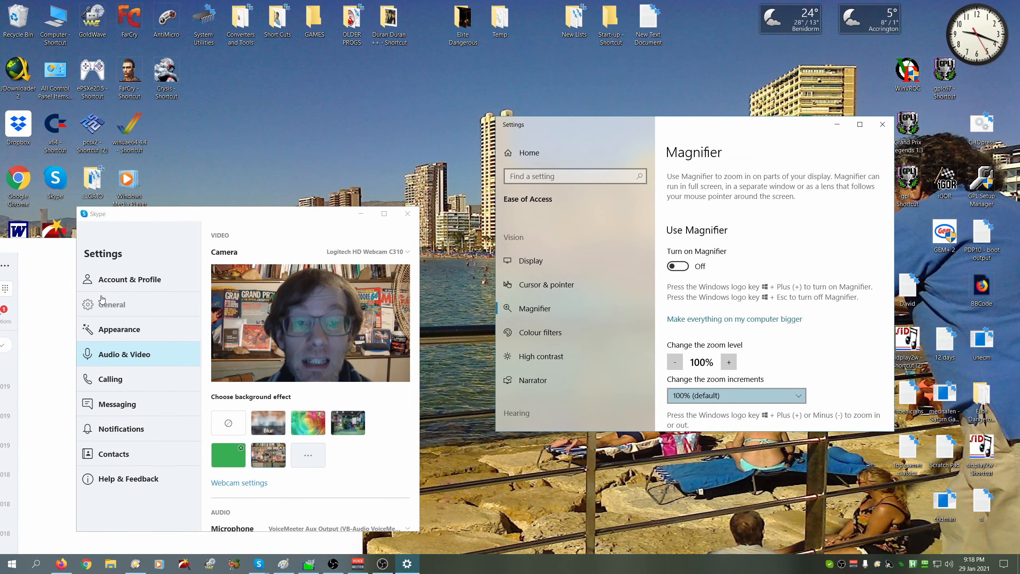
pyautogui.click(673, 268)
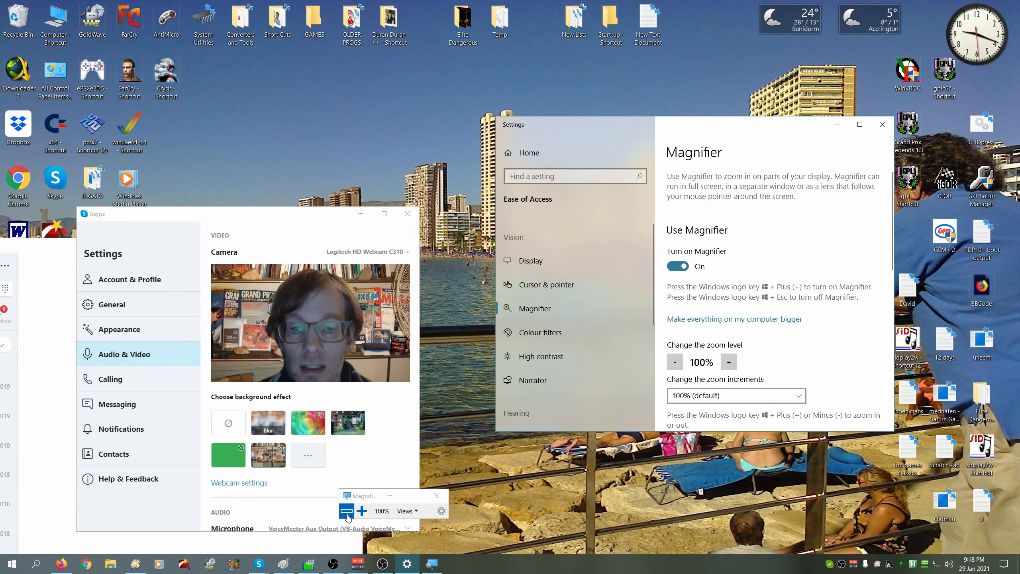
# Magnify the screen to 500% over the webcam preview and minimise the Magnifier controls to examine the background effect.
pyautogui.click(362, 511)
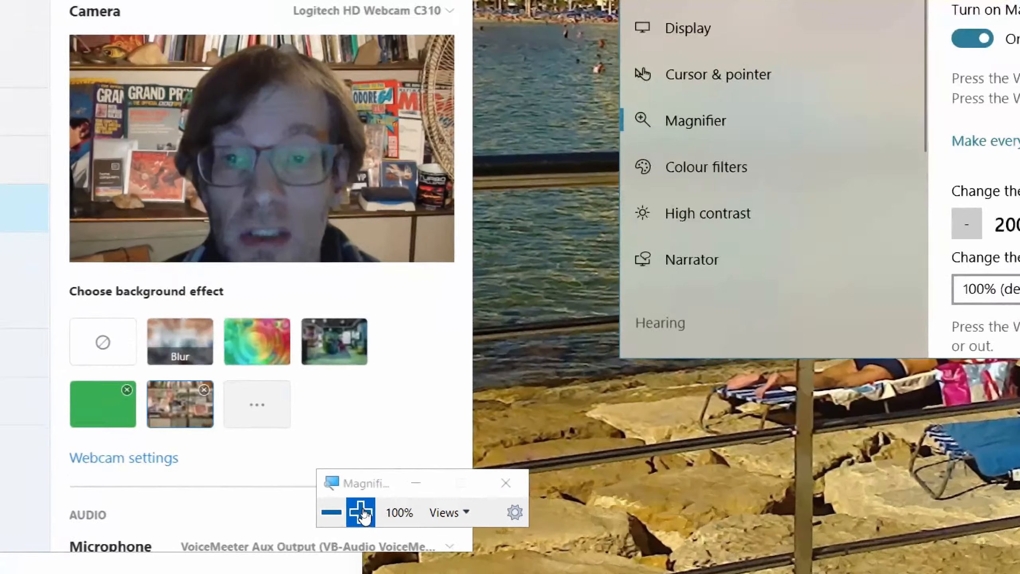
pyautogui.click(363, 512)
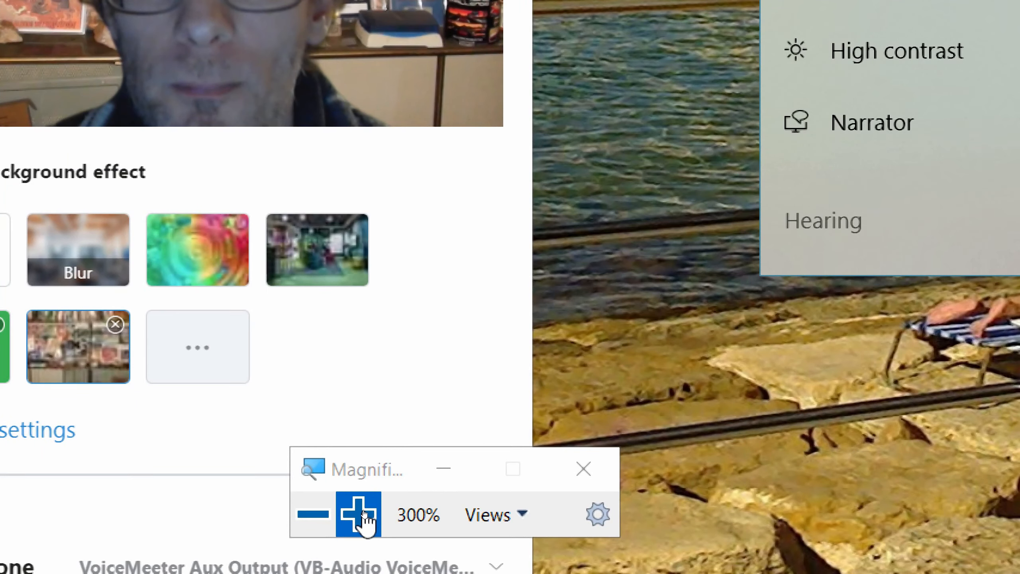
pyautogui.click(363, 512)
pyautogui.click(363, 512)
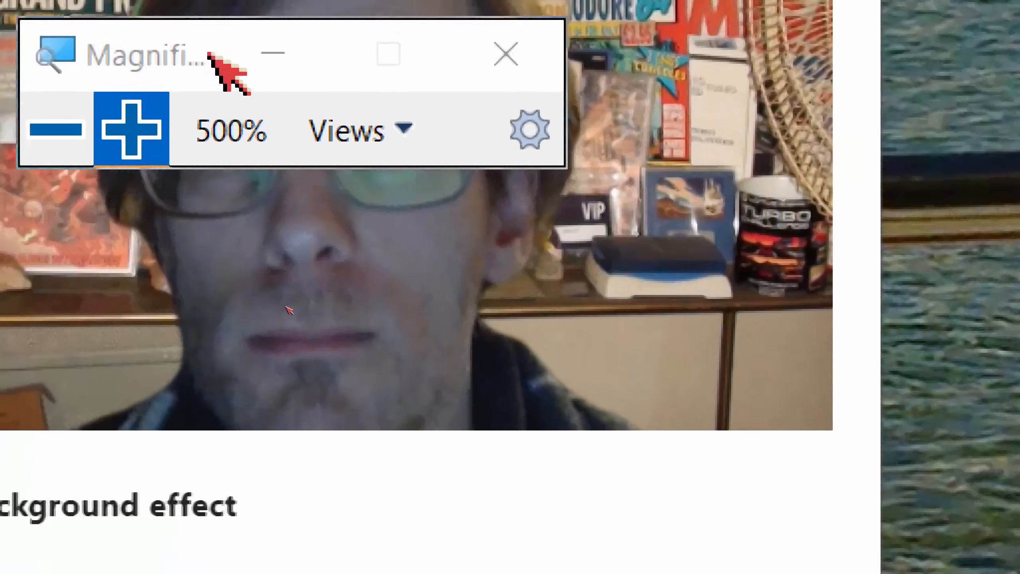
pyautogui.moveTo(208, 52); pyautogui.dragTo(389, 113)
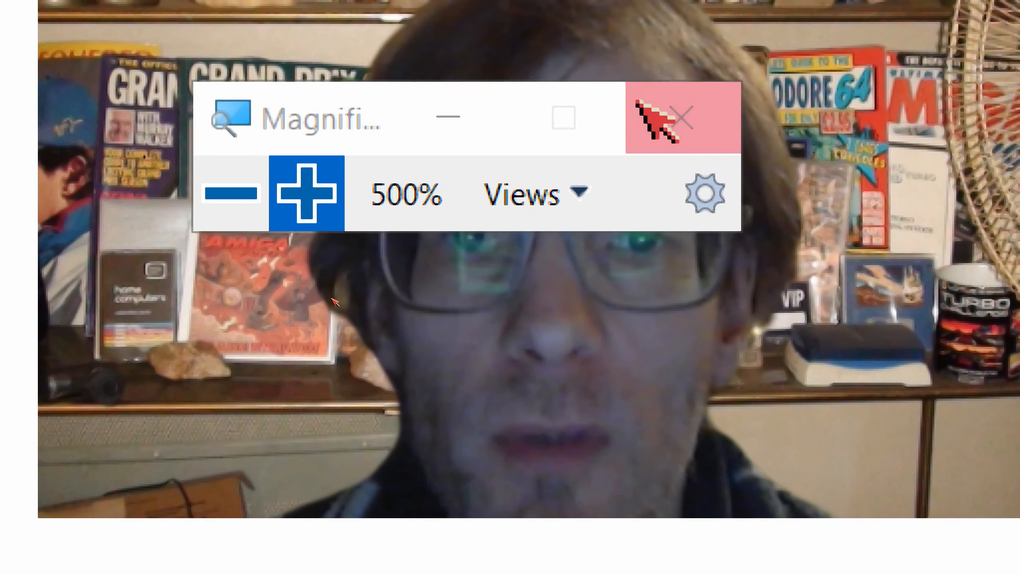
pyautogui.click(442, 125)
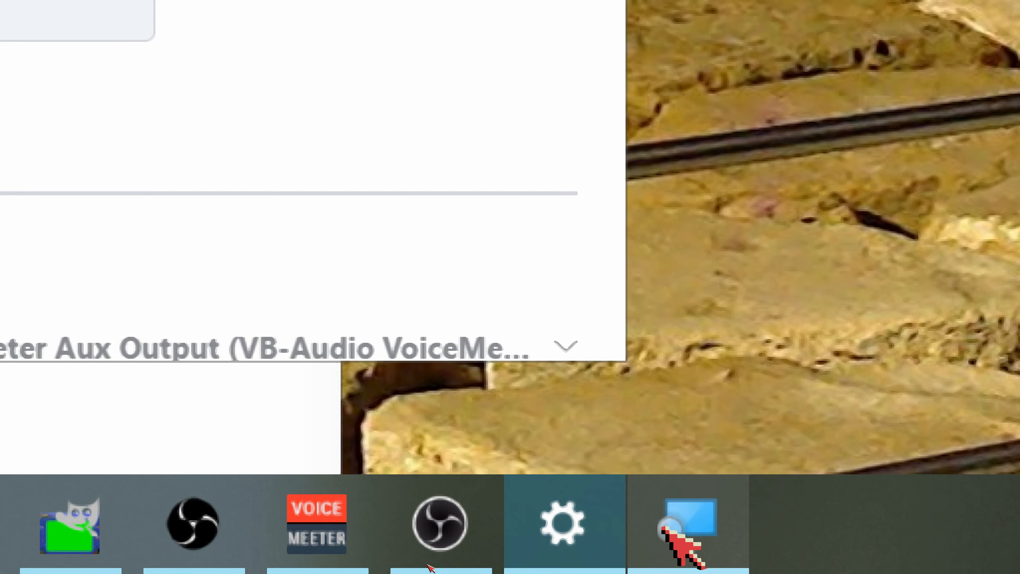
# Return the magnification to 100%, and close Magnifier and its Windows settings window.
pyautogui.click(683, 526)
pyautogui.click(228, 199)
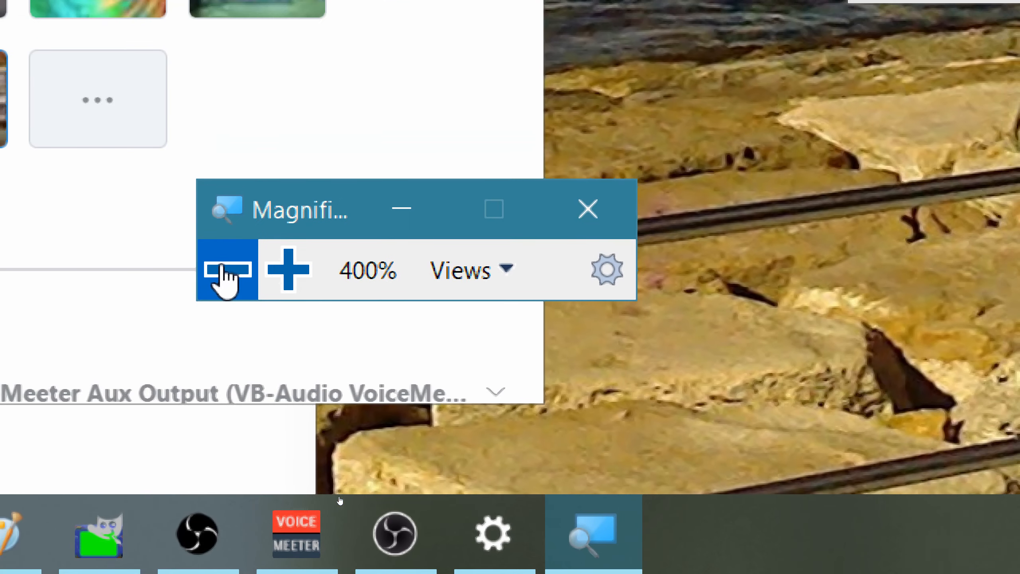
pyautogui.click(212, 355)
pyautogui.click(213, 371)
pyautogui.click(213, 372)
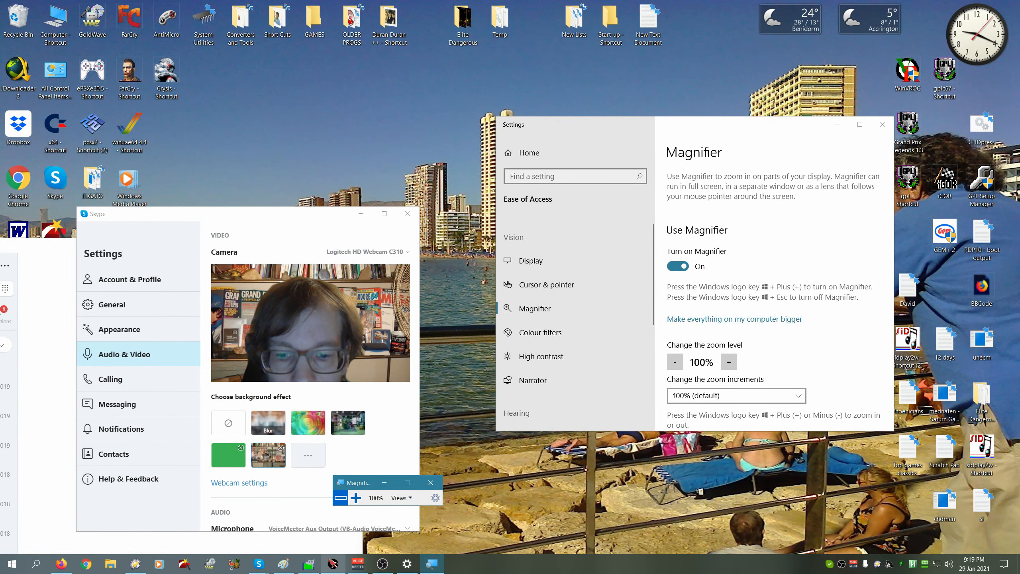
pyautogui.click(426, 484)
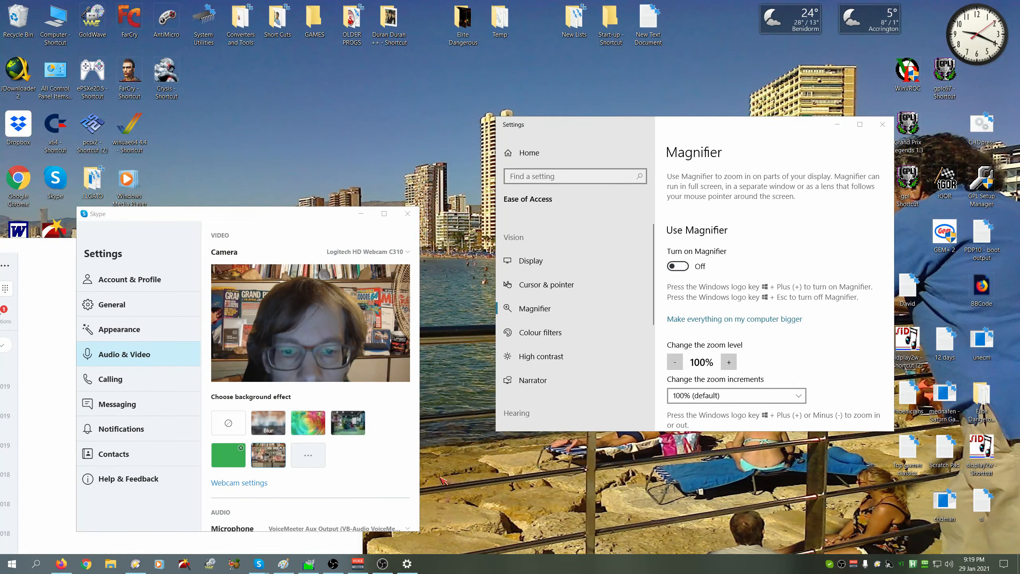
pyautogui.click(882, 125)
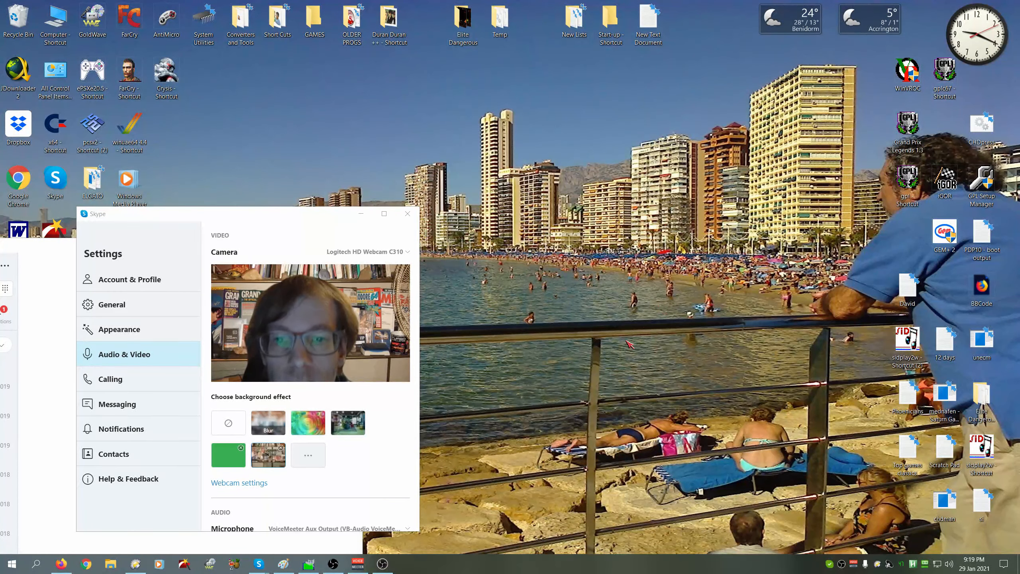
# Switch to OBS 26.1.1 and create a new Window Capture source with the suggested name, visible in the scene.
pyautogui.click(335, 564)
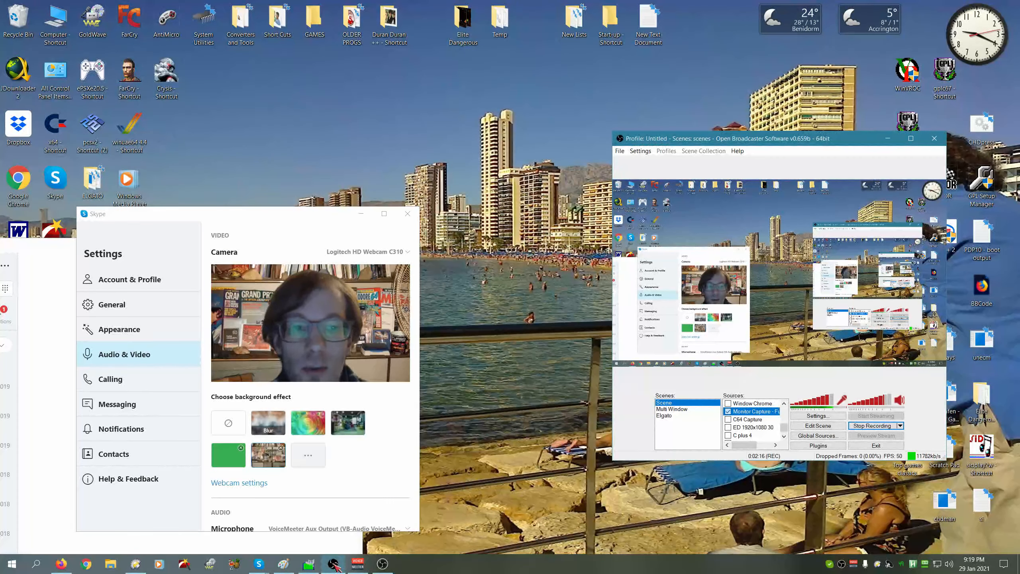
pyautogui.click(887, 139)
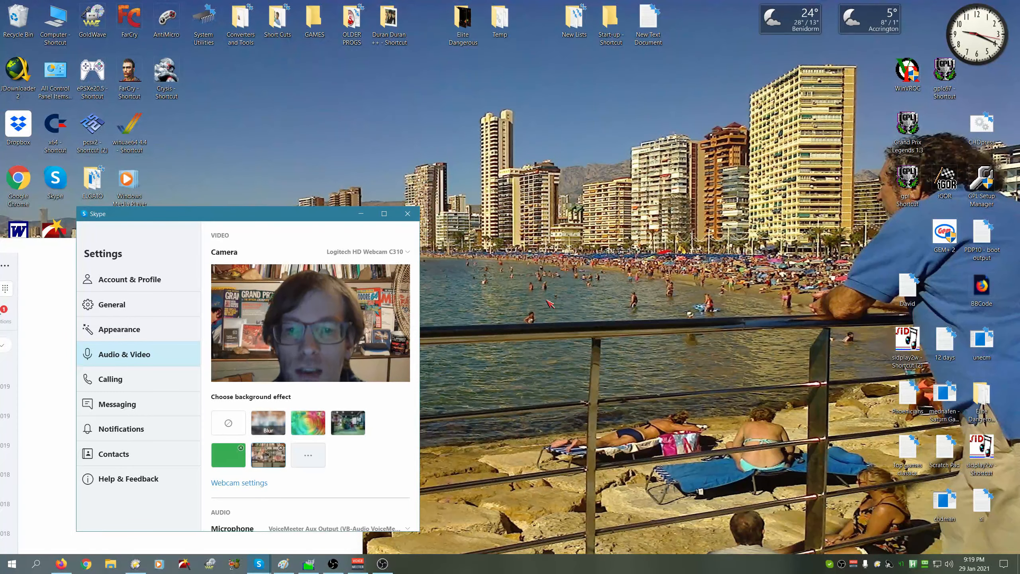
pyautogui.click(383, 564)
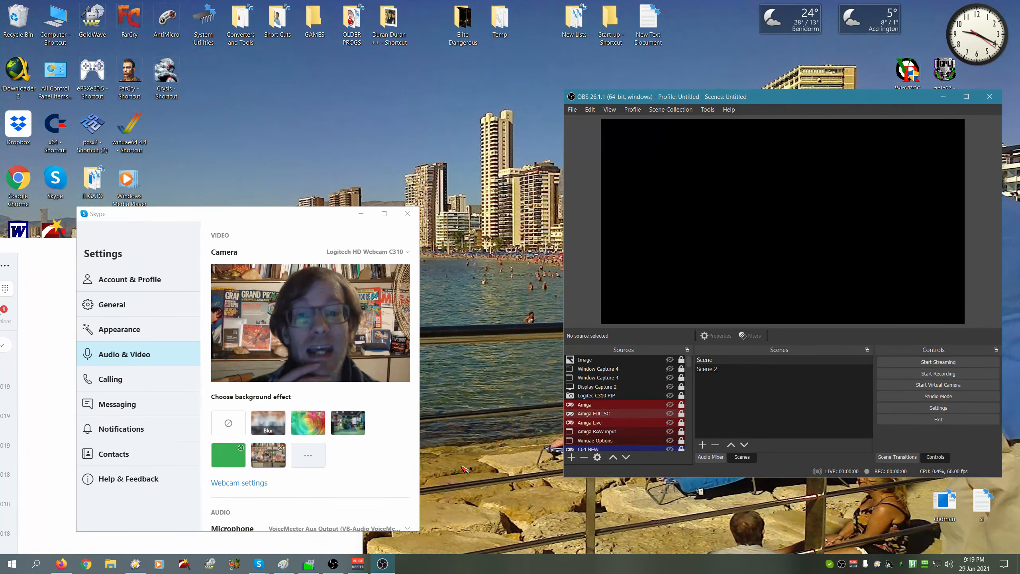
pyautogui.click(571, 458)
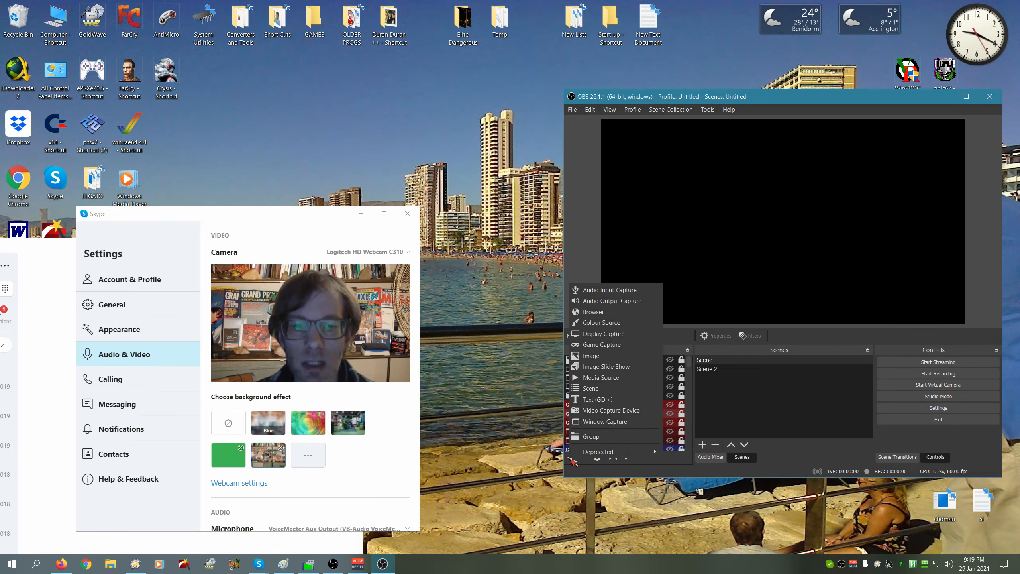
pyautogui.click(604, 424)
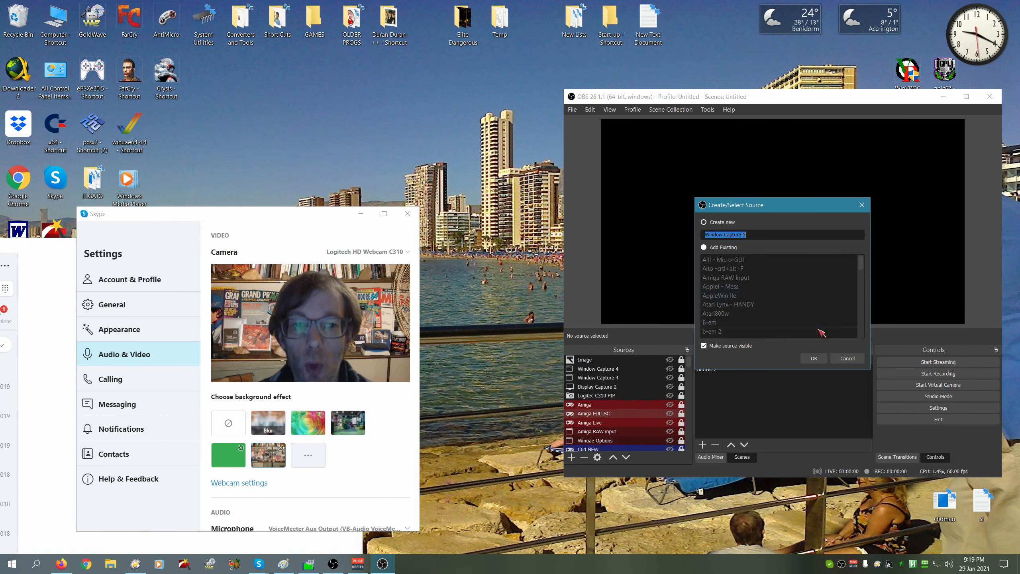
pyautogui.click(813, 358)
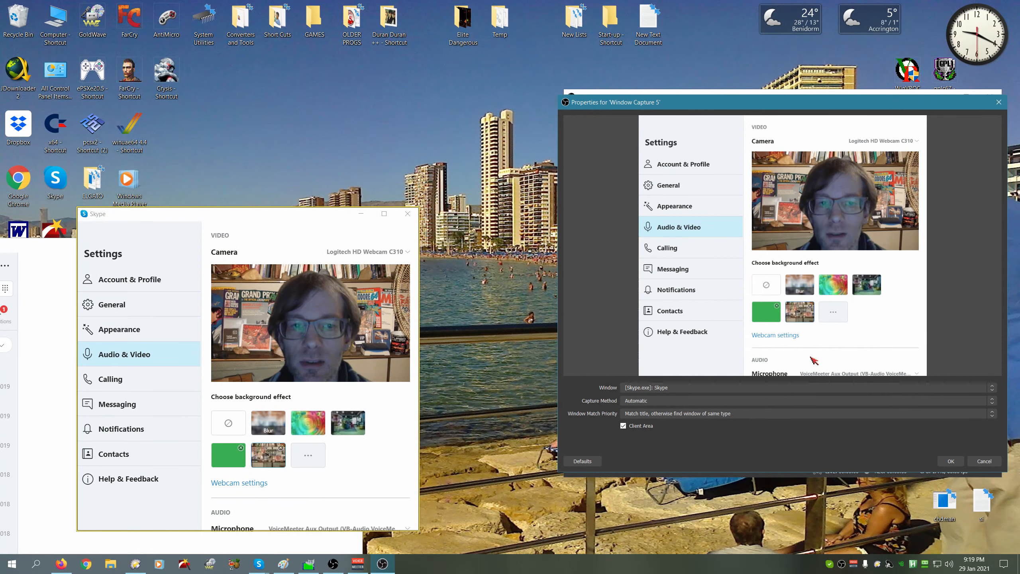
# Keep Skype as the captured window with Client Area enabled and accept the Window Capture 5 properties.
pyautogui.click(657, 388)
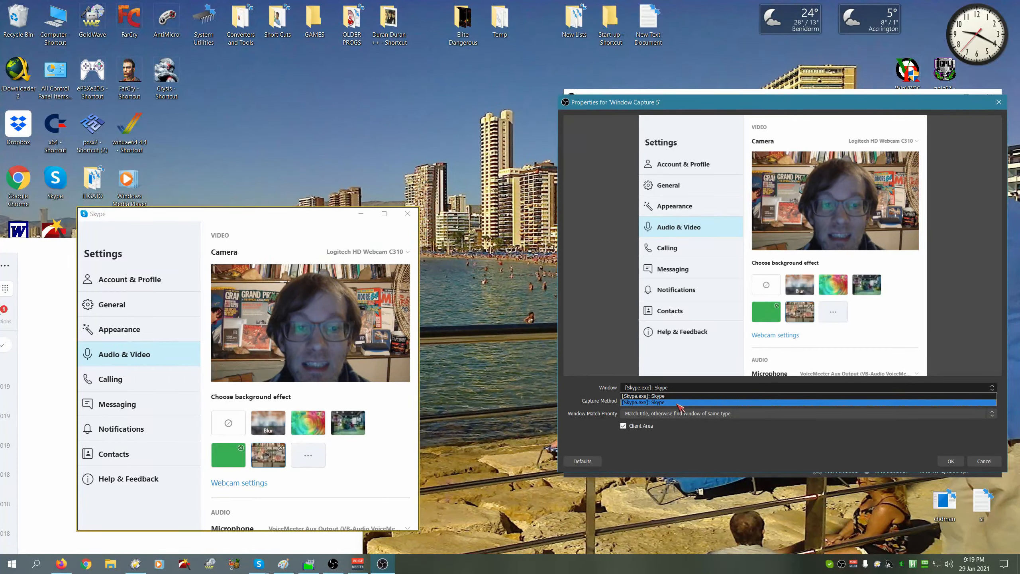
pyautogui.click(668, 438)
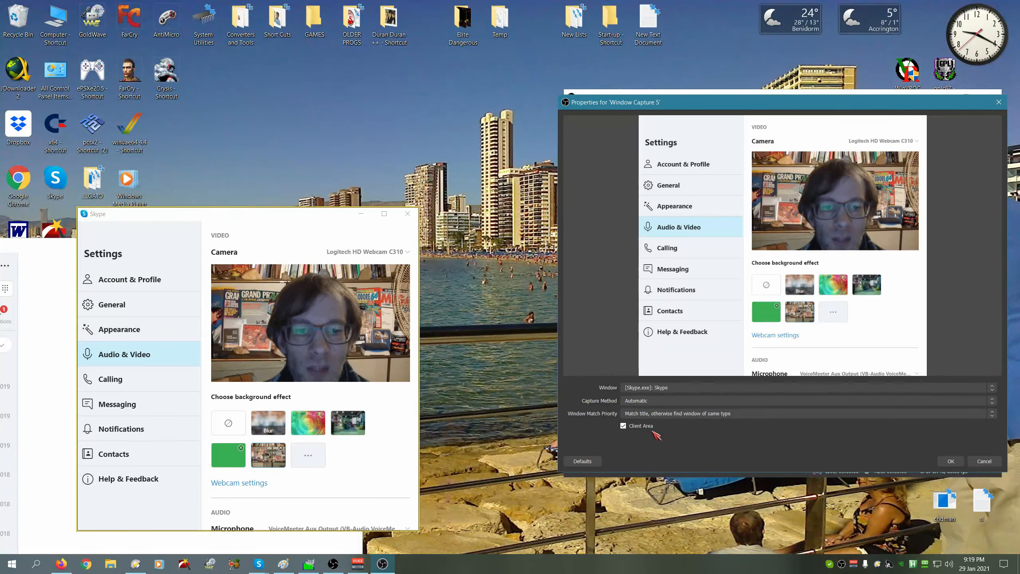
pyautogui.click(623, 426)
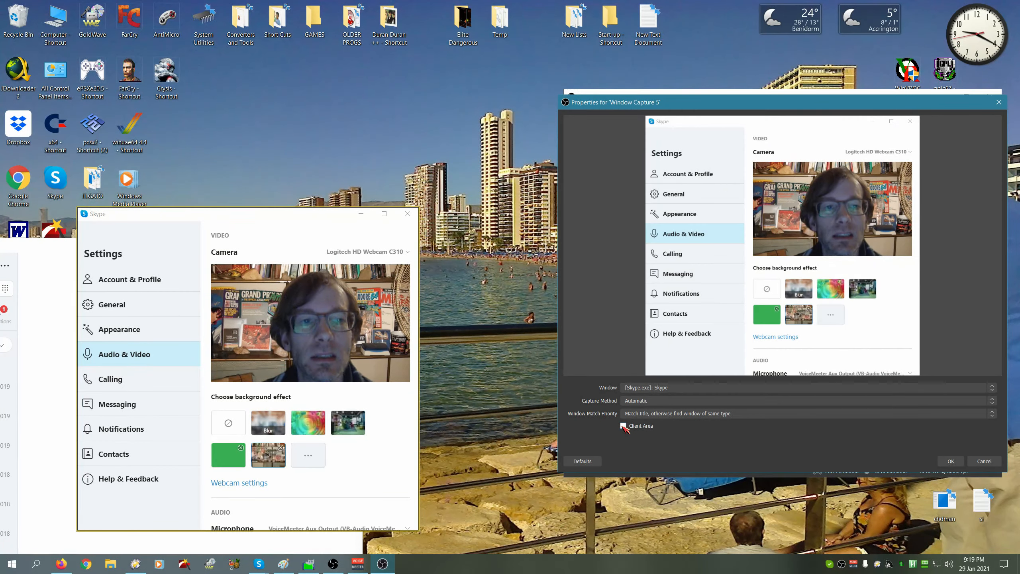
pyautogui.click(623, 426)
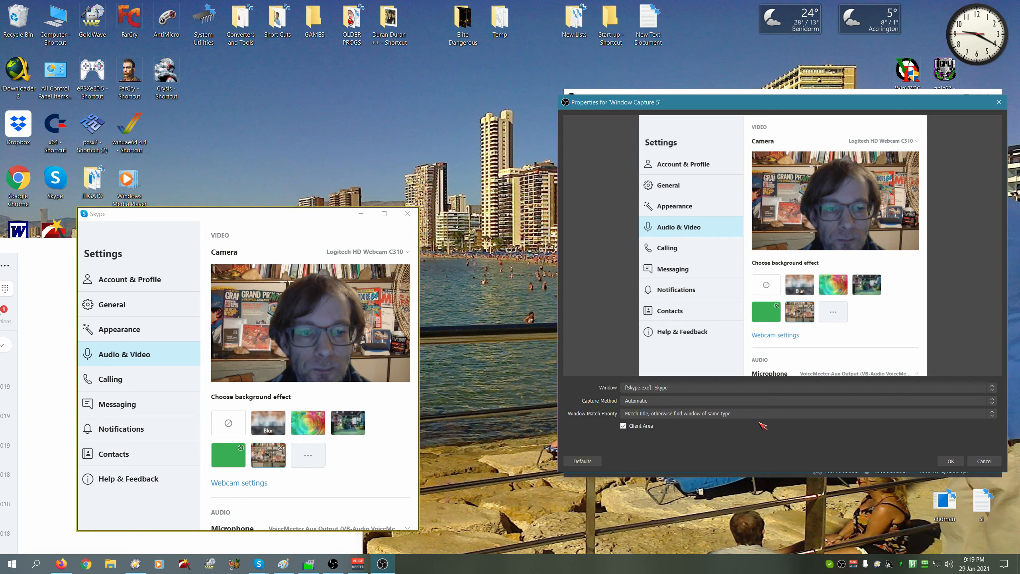
pyautogui.click(949, 460)
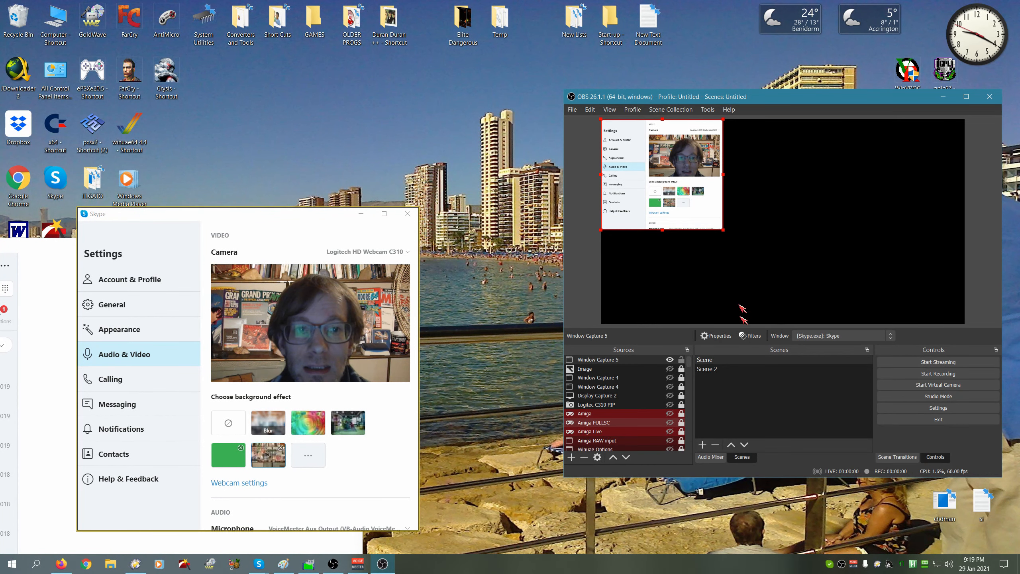
# Reposition and enlarge Window Capture 5 until Skype's webcam picture alone fills the canvas.
pyautogui.moveTo(657, 176); pyautogui.dragTo(740, 208)
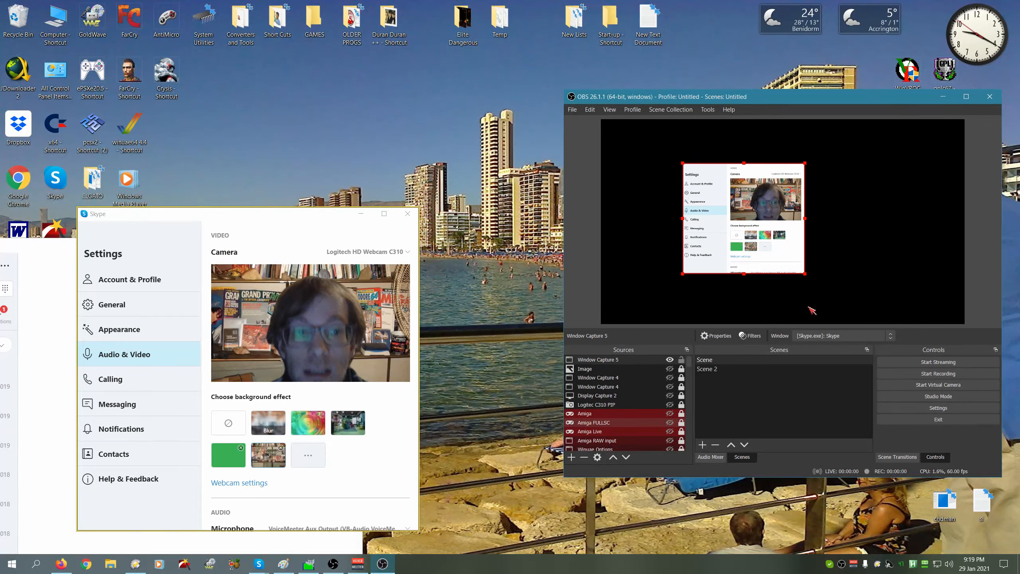
pyautogui.moveTo(794, 249); pyautogui.dragTo(585, 19)
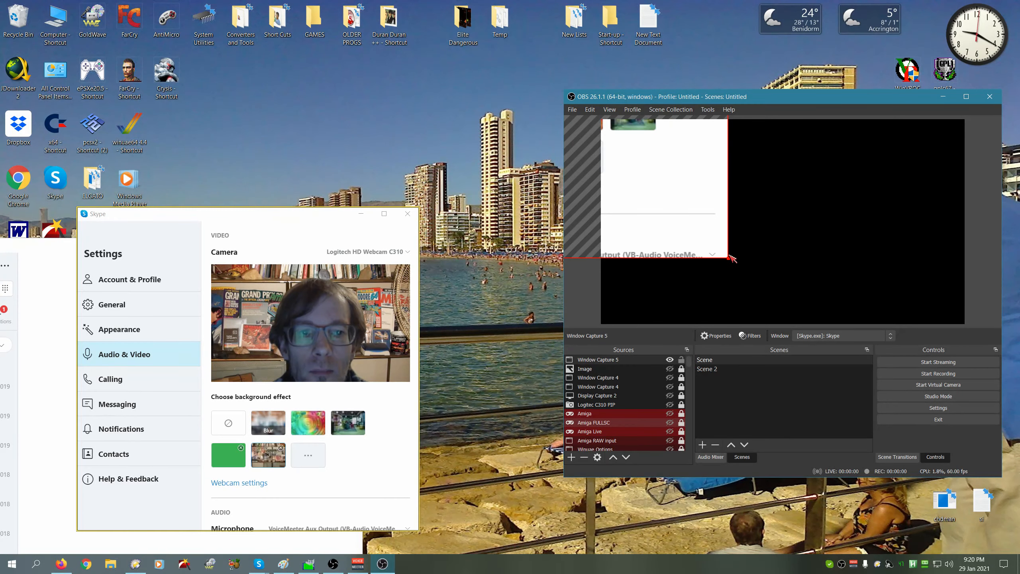
pyautogui.moveTo(728, 257); pyautogui.dragTo(790, 369)
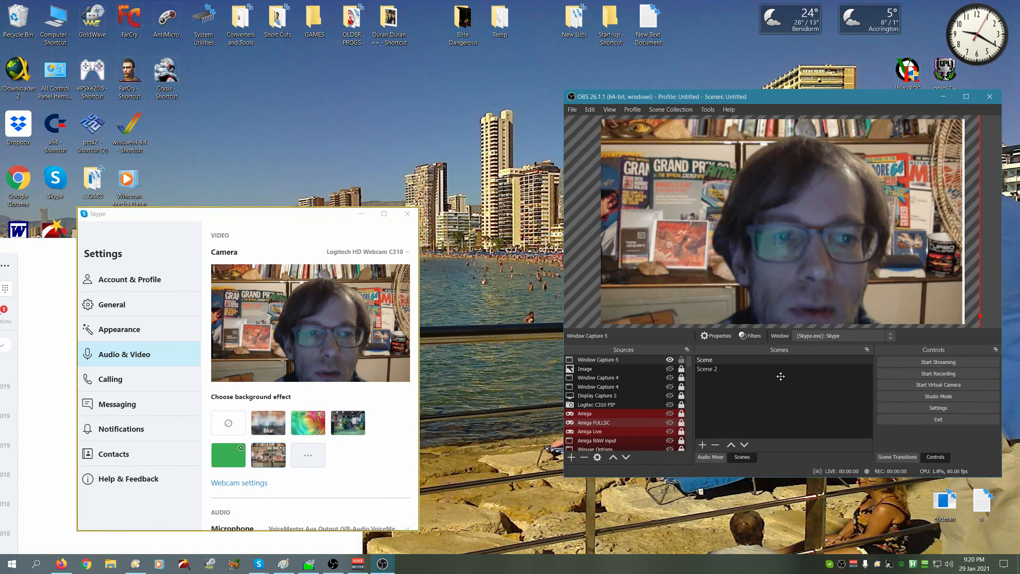
pyautogui.click(785, 380)
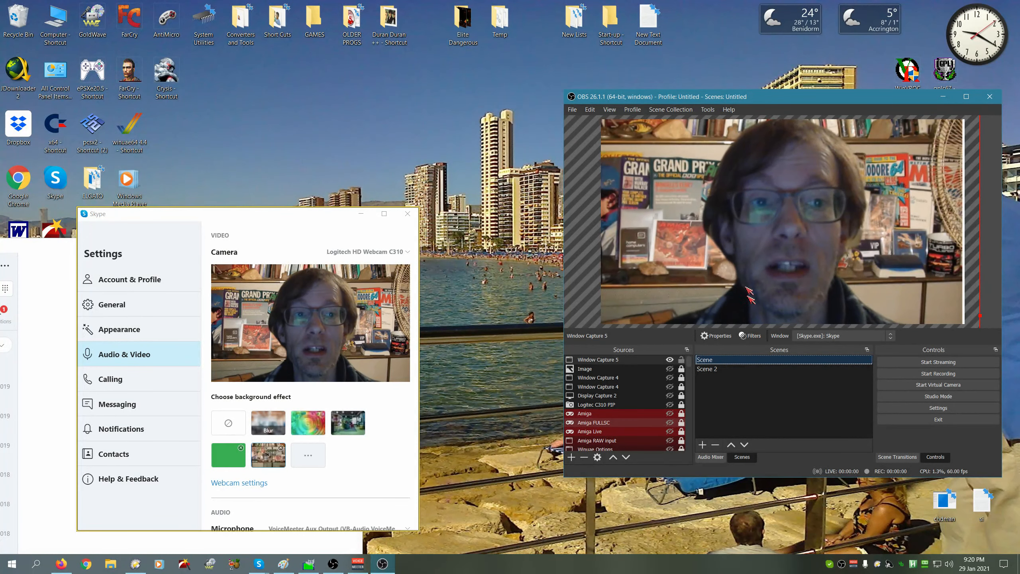
pyautogui.moveTo(731, 258); pyautogui.dragTo(733, 258)
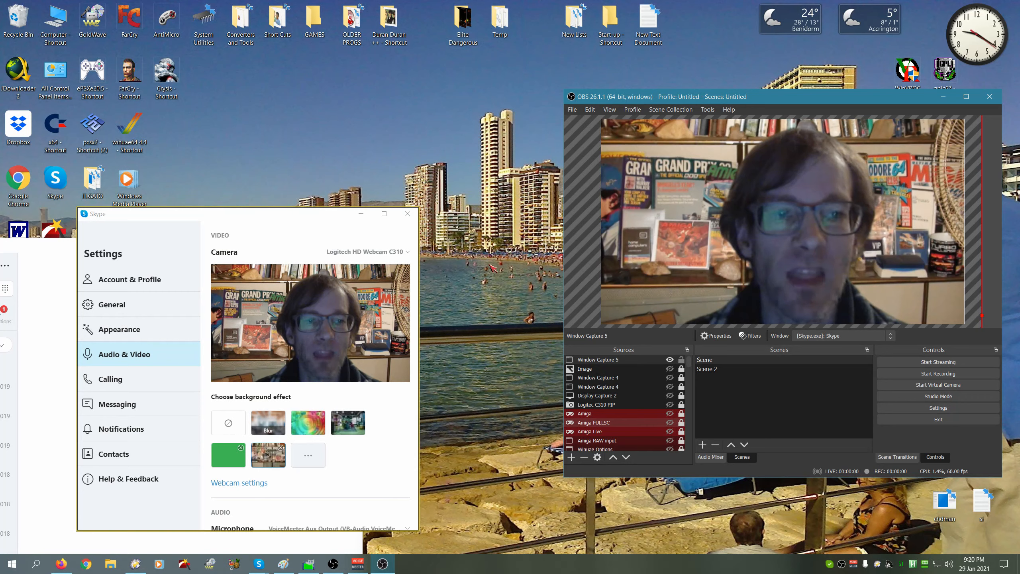
# Hide Window Capture 5 and show the Image source with the Lemon frame.
pyautogui.click(670, 360)
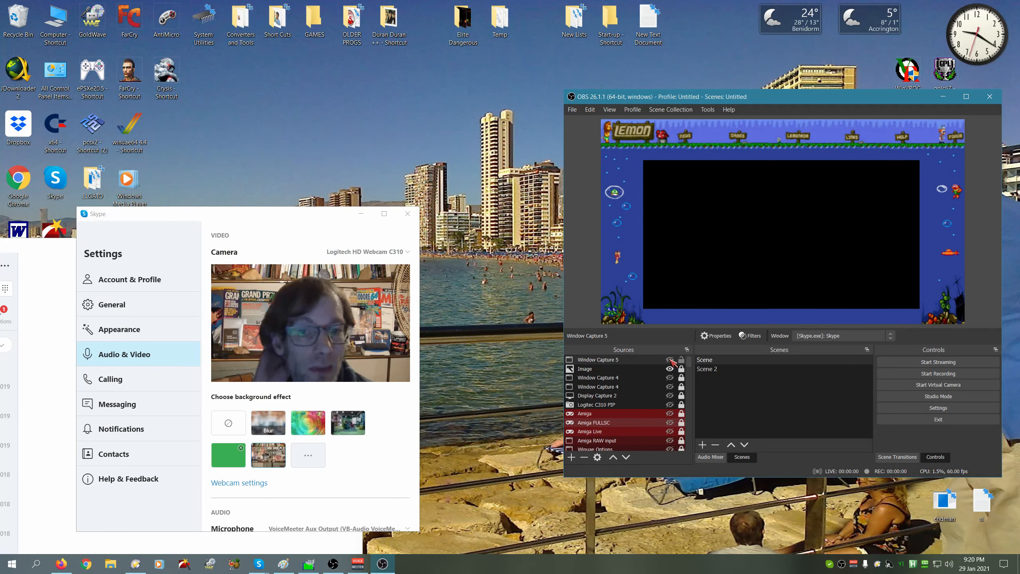
pyautogui.rightClick(595, 372)
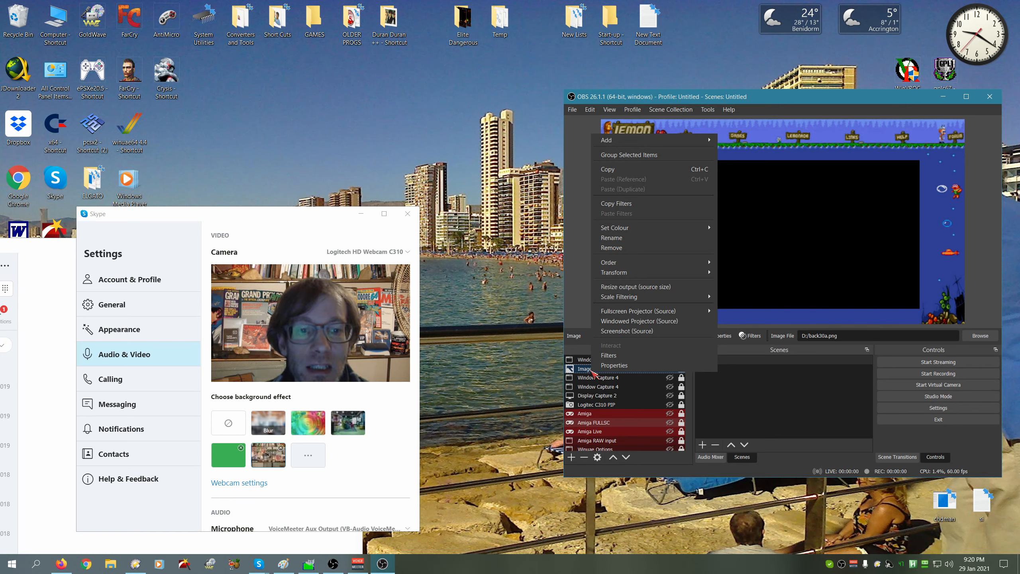
pyautogui.click(572, 457)
pyautogui.click(571, 457)
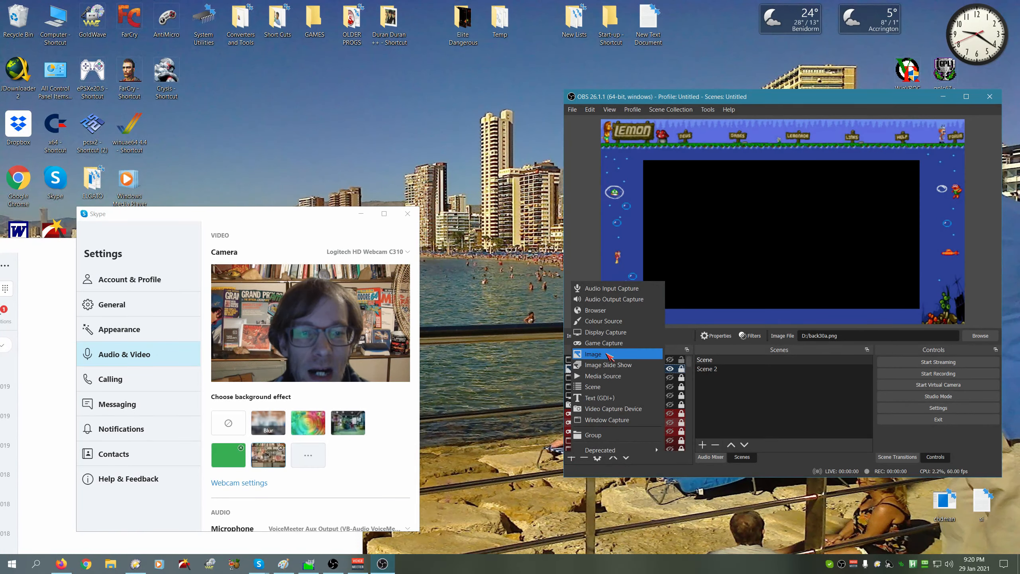
pyautogui.click(682, 339)
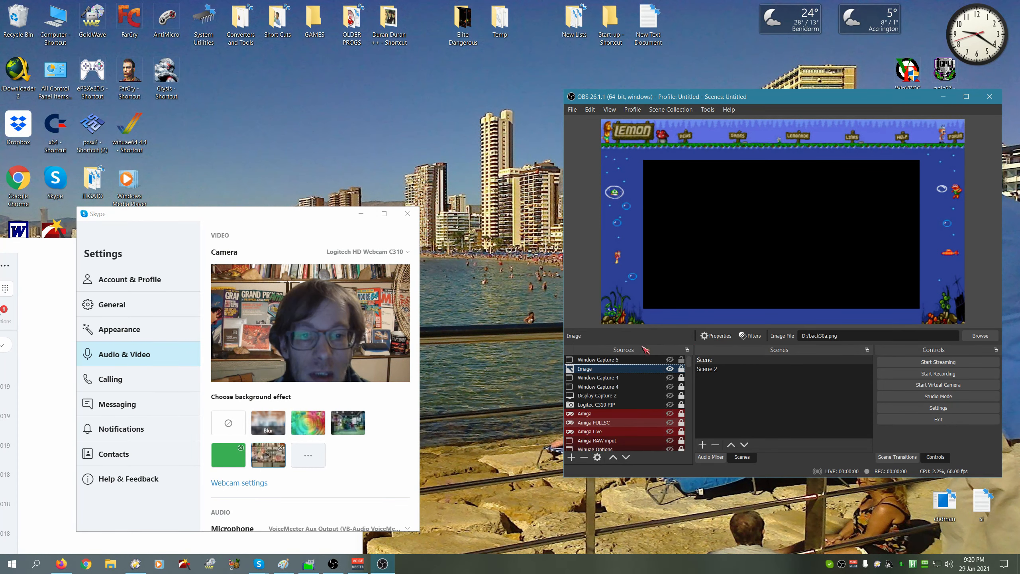
# Check which image file the Image source uses in its properties and leave them unchanged.
pyautogui.rightClick(607, 371)
pyautogui.click(628, 363)
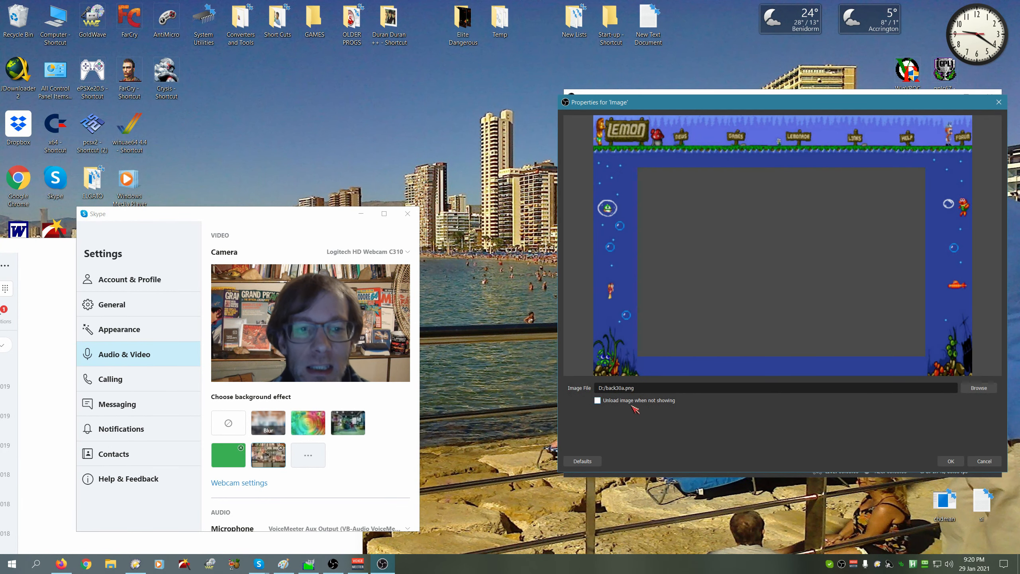
pyautogui.click(983, 461)
# Open the Image source's filters and examine the Colour Key settings and the available effect filter types.
pyautogui.rightClick(591, 369)
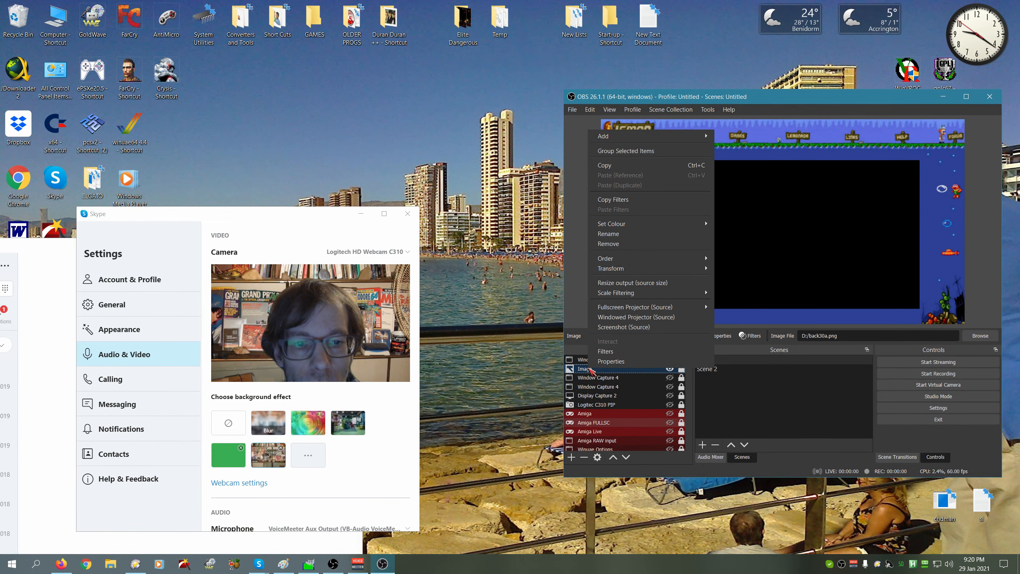
pyautogui.click(615, 353)
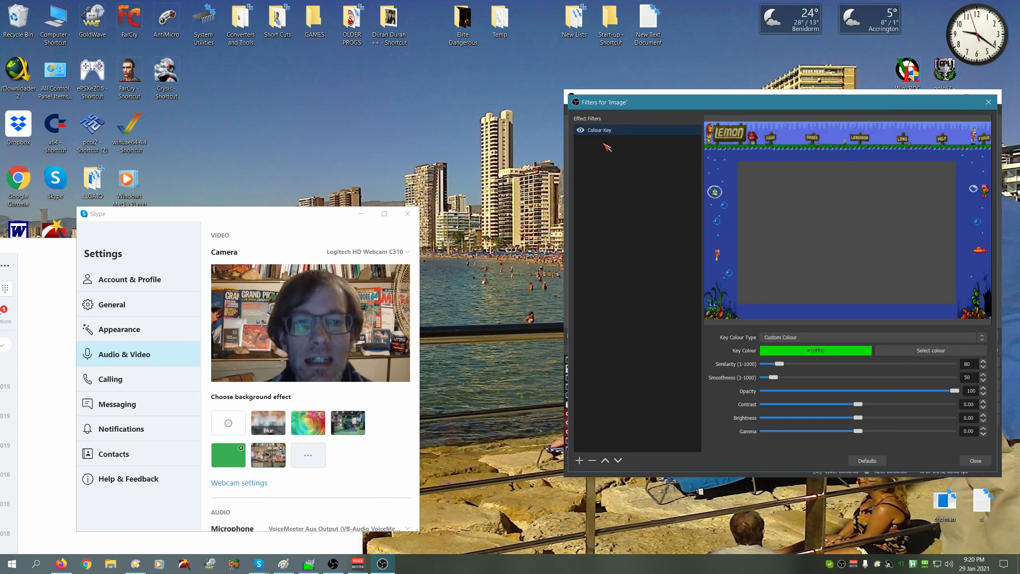
pyautogui.click(578, 460)
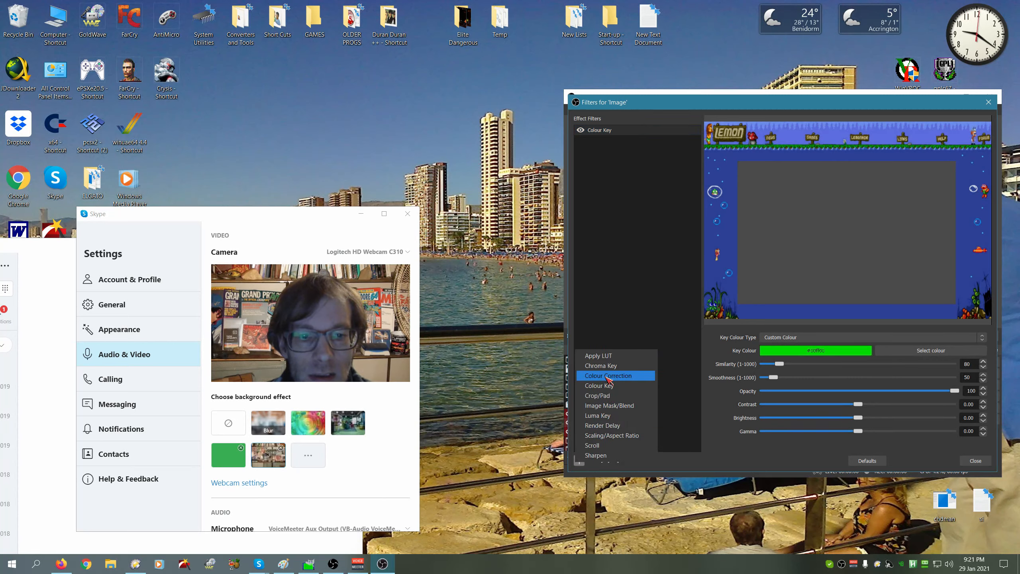
pyautogui.click(634, 284)
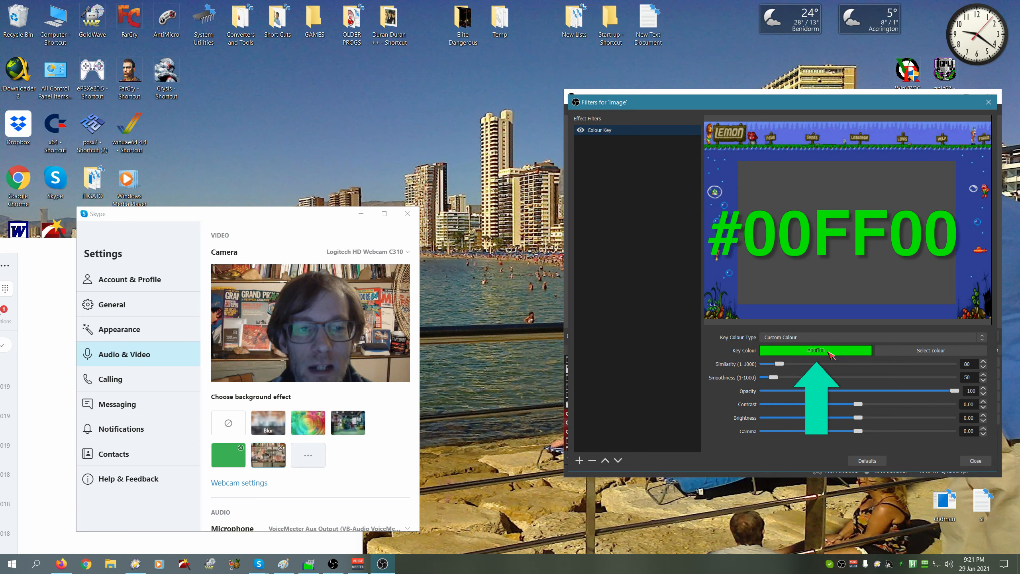
# Switch to GIMP to check the green foreground colour's HTML notation, minimise it, and close the Image source's filters in OBS.
pyautogui.click(309, 564)
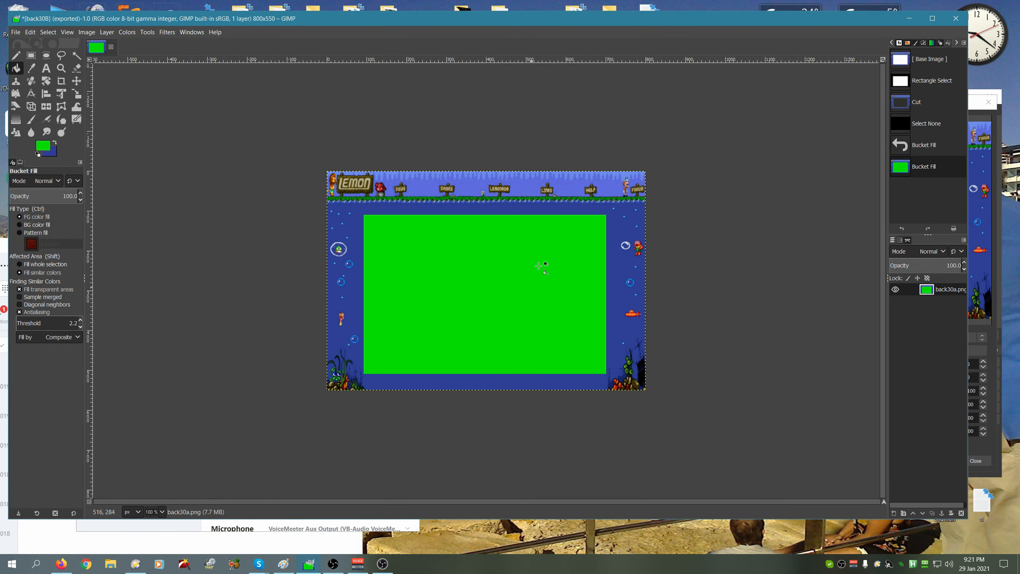
pyautogui.click(41, 146)
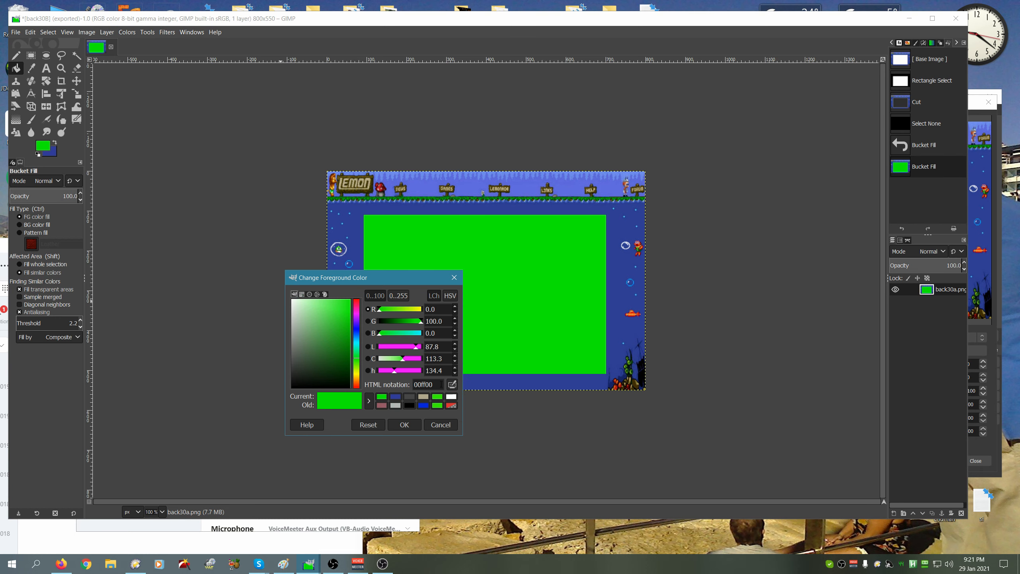
pyautogui.click(405, 425)
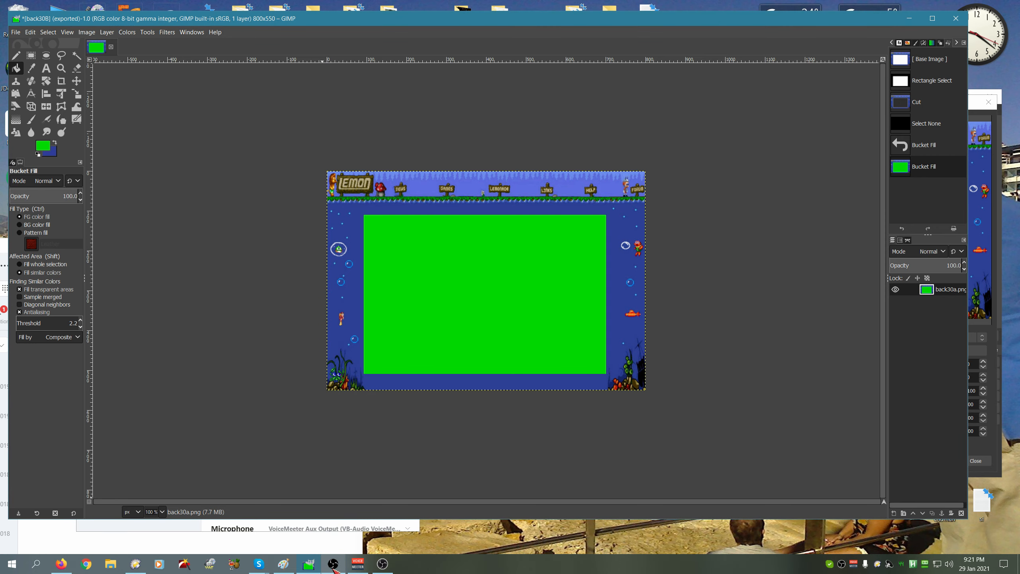
pyautogui.click(909, 18)
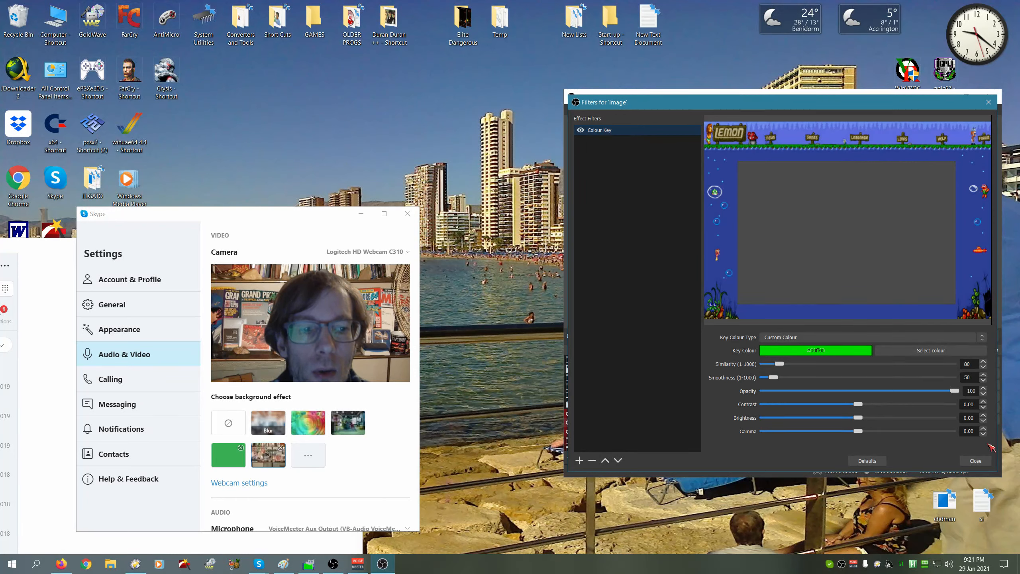
pyautogui.click(980, 462)
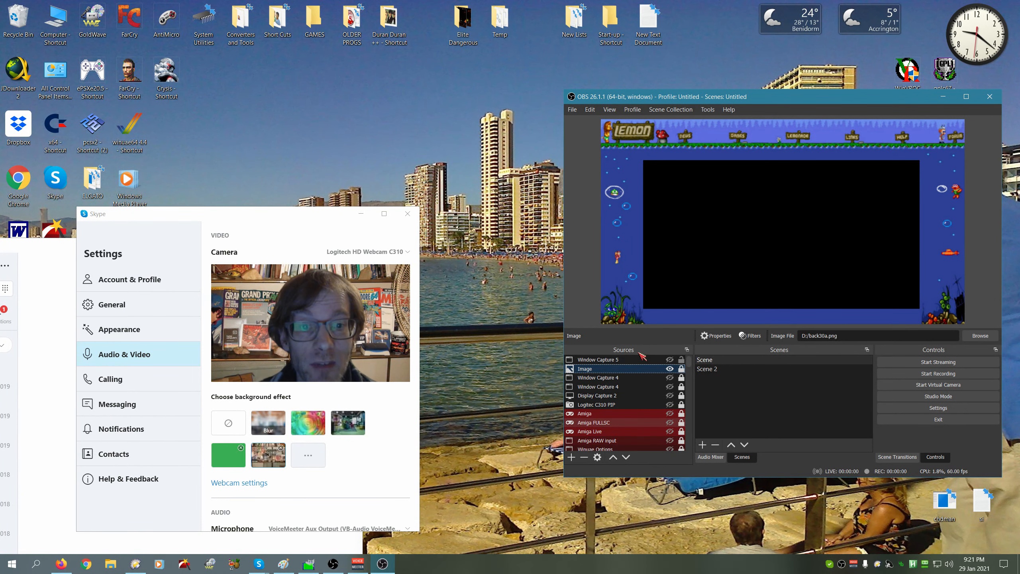
# Show Window Capture 5 in place of the Image source and set Skype's background effect to plain green.
pyautogui.click(669, 368)
pyautogui.click(669, 360)
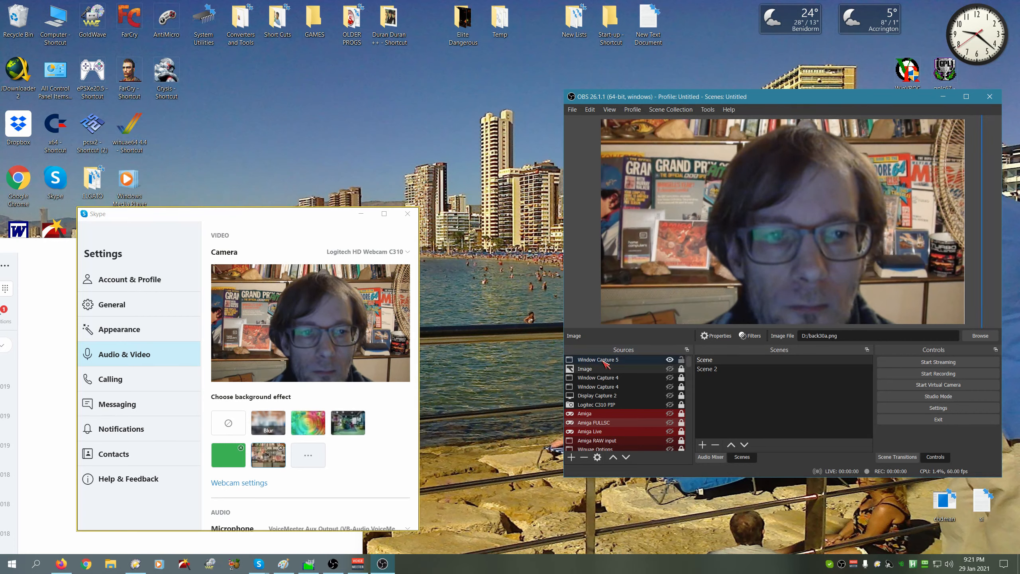
pyautogui.click(224, 458)
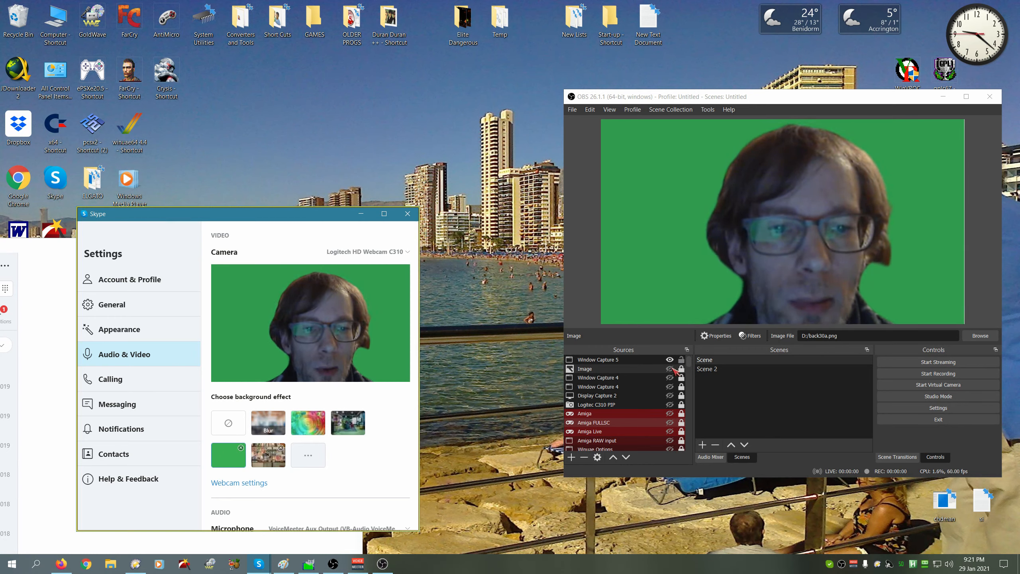
# Show the Image source, try Window Capture 5 beneath it, restore the source order, and hide both sources.
pyautogui.click(670, 368)
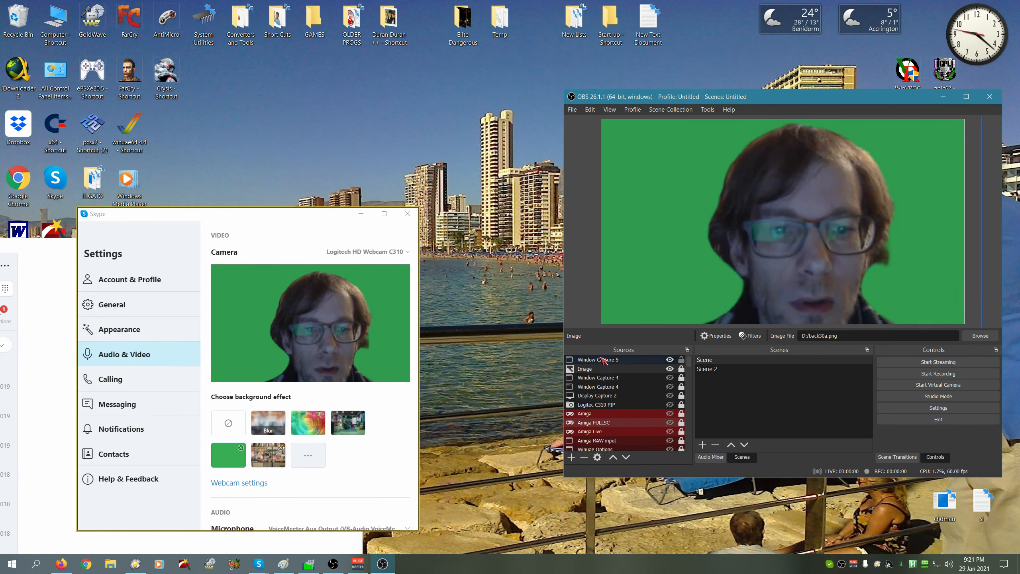
pyautogui.moveTo(612, 363); pyautogui.dragTo(610, 376)
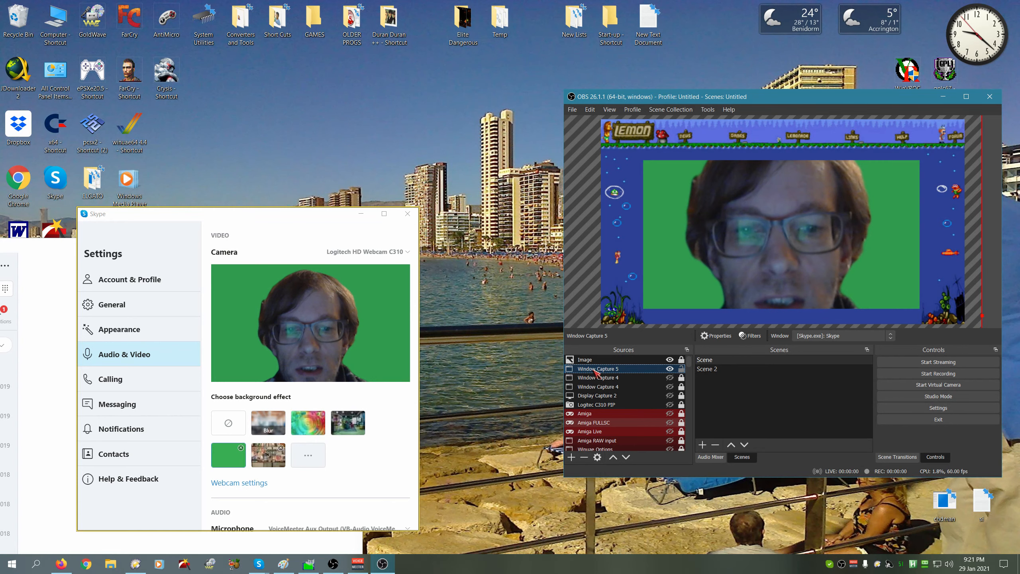
pyautogui.moveTo(596, 374); pyautogui.dragTo(598, 360)
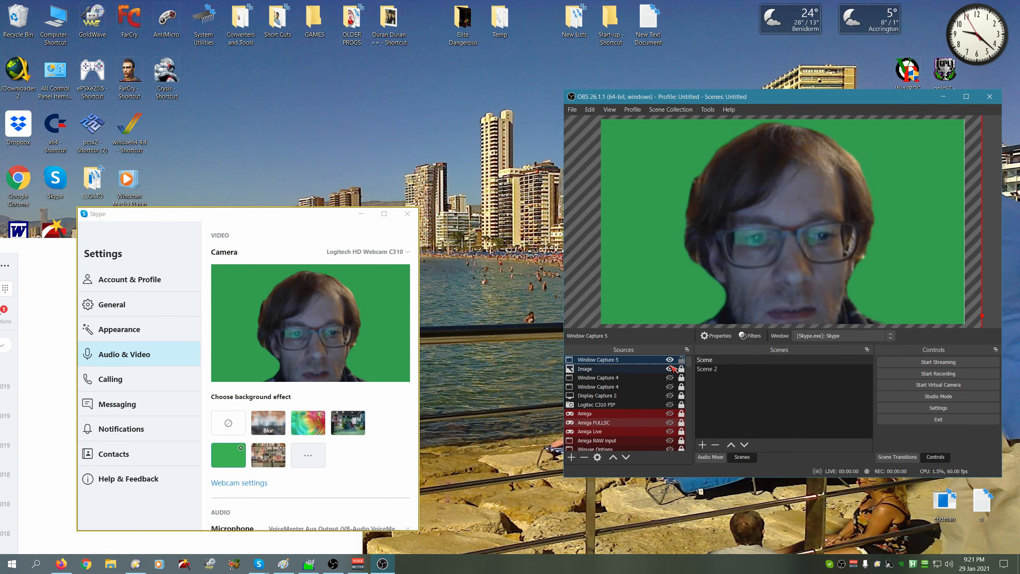
pyautogui.click(669, 368)
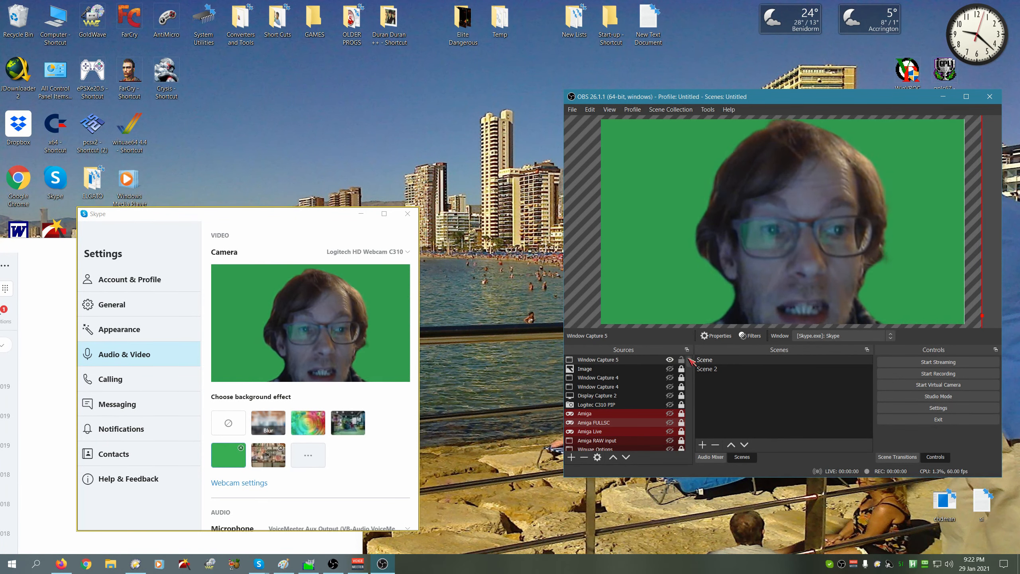
pyautogui.click(670, 359)
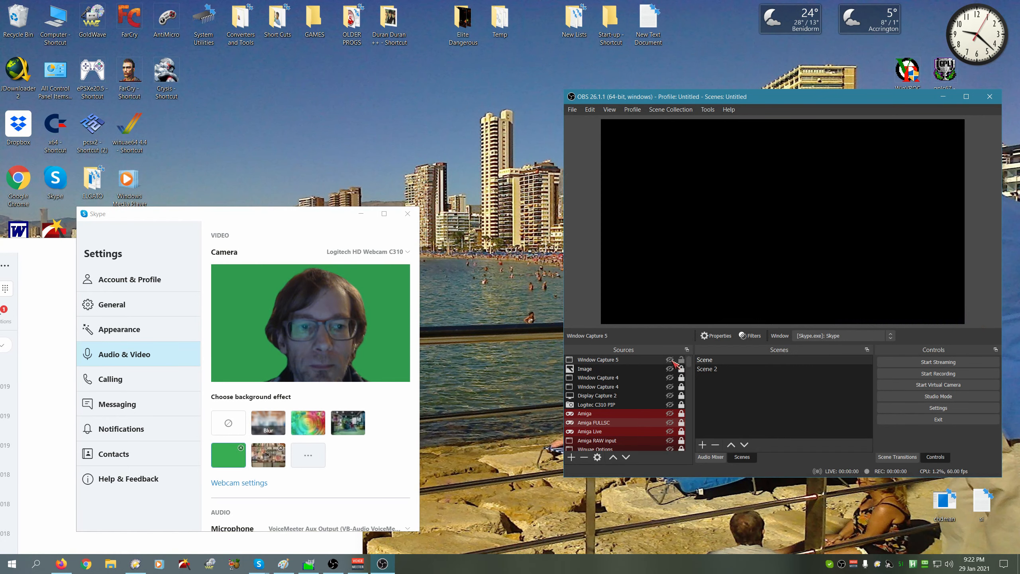
# Show the upper Window Capture 4 beneath the Image frame and set Skype's background effect to the custom bookshelf picture.
pyautogui.click(670, 377)
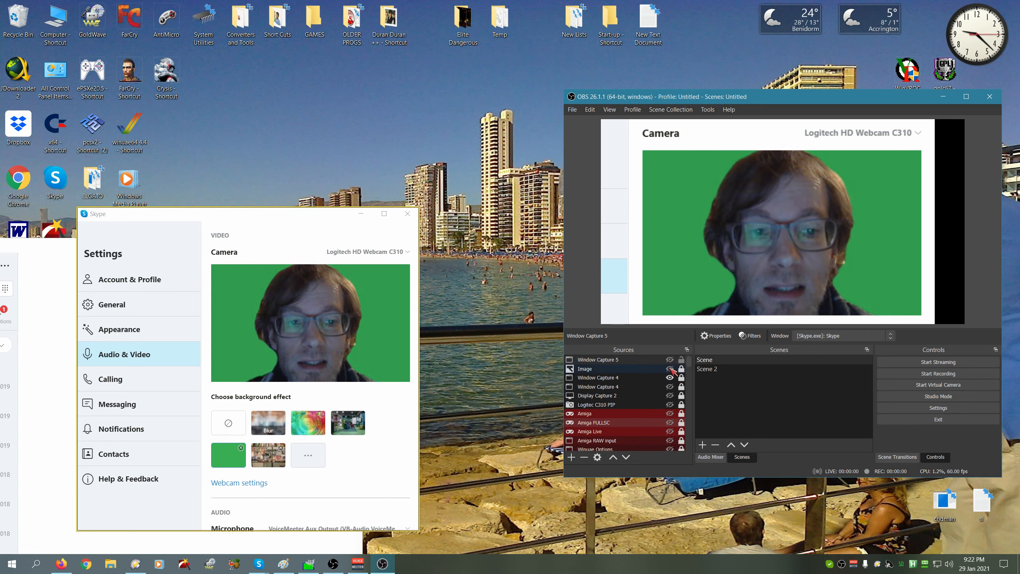
pyautogui.click(670, 368)
pyautogui.click(670, 369)
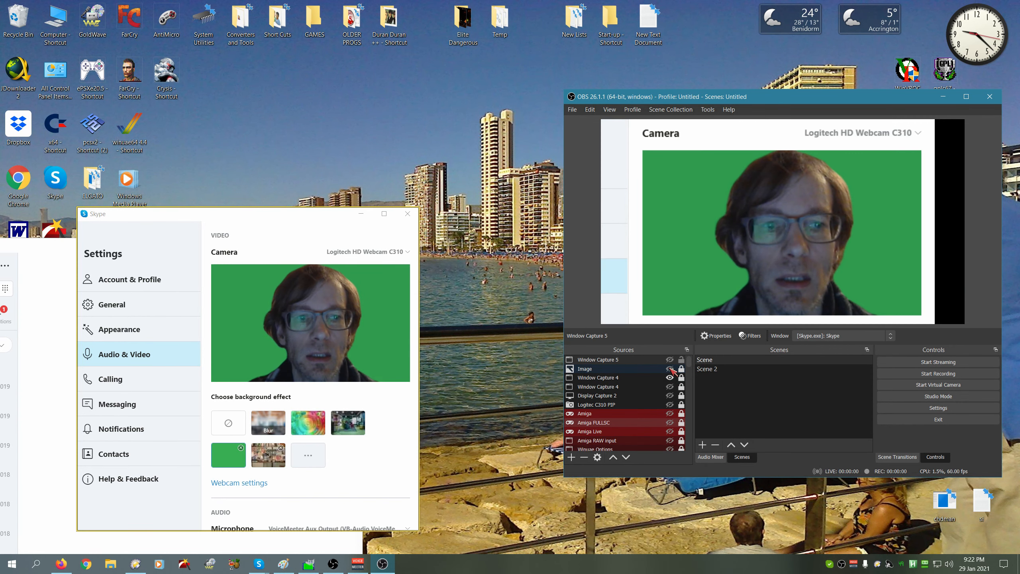
pyautogui.click(670, 369)
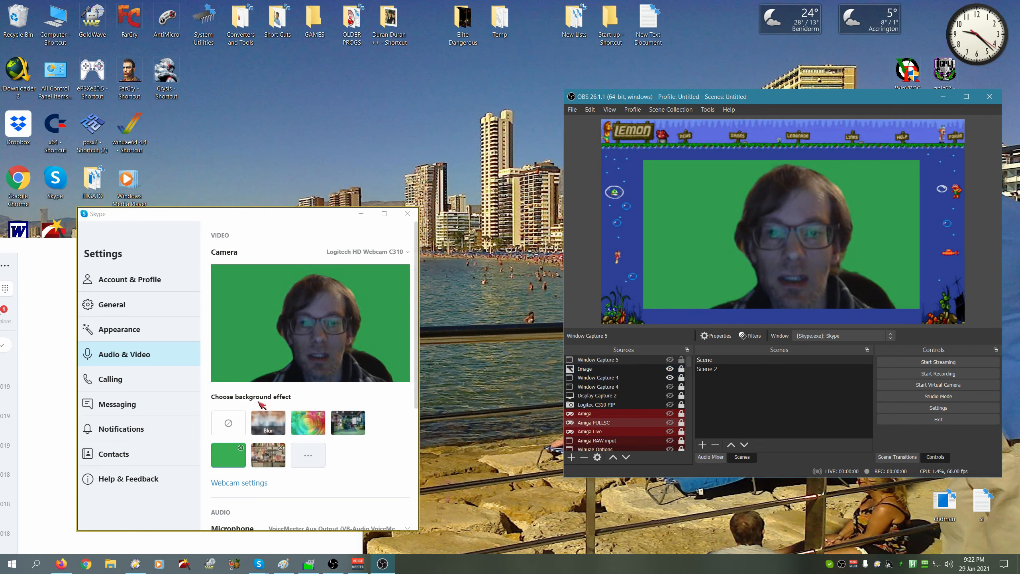
pyautogui.click(266, 456)
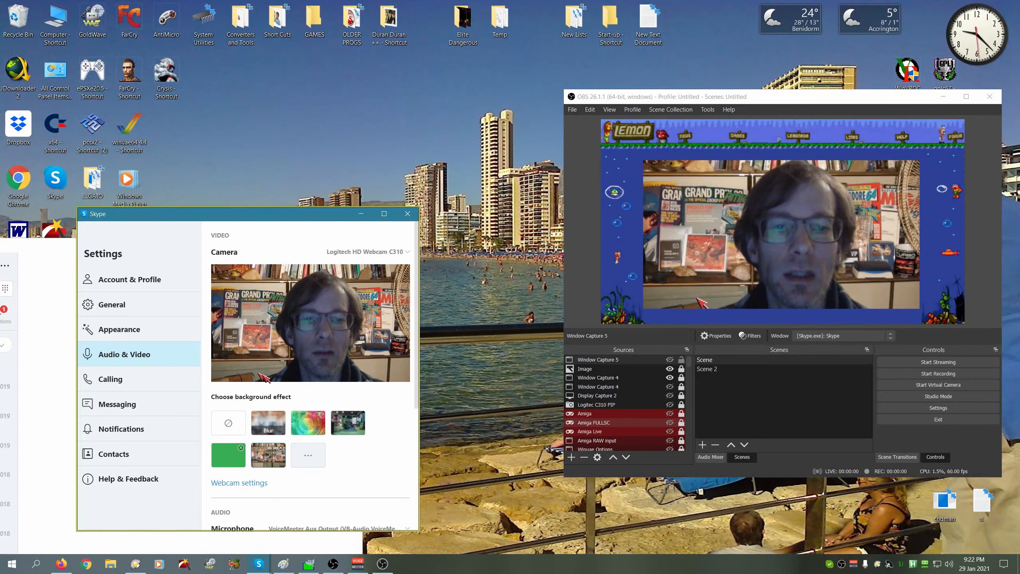
# Show only Window Capture 5 in place of the Image source and Window Capture 4, and set Skype's background effect to plain green.
pyautogui.click(673, 382)
pyautogui.click(669, 378)
pyautogui.click(669, 369)
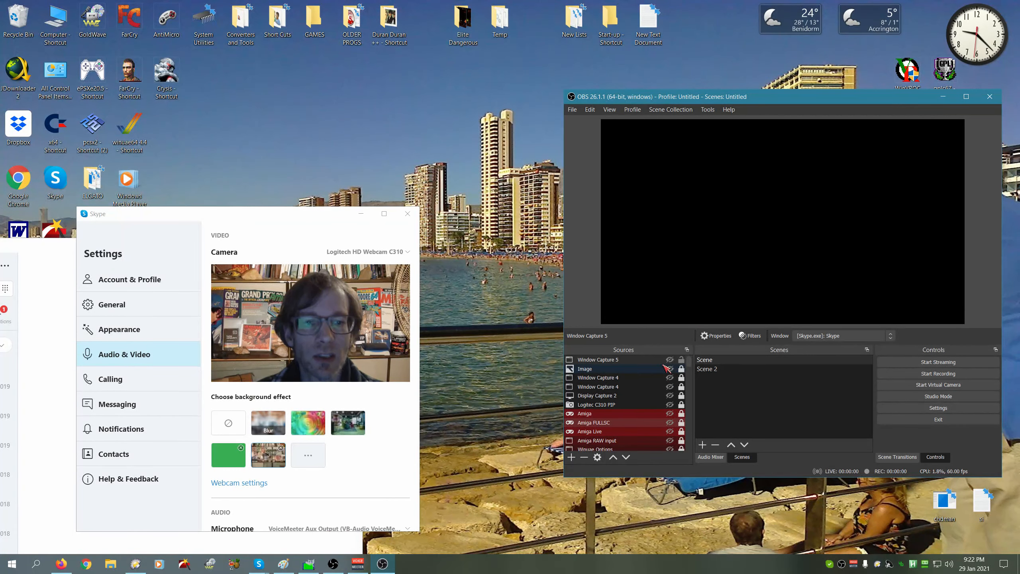
pyautogui.click(669, 360)
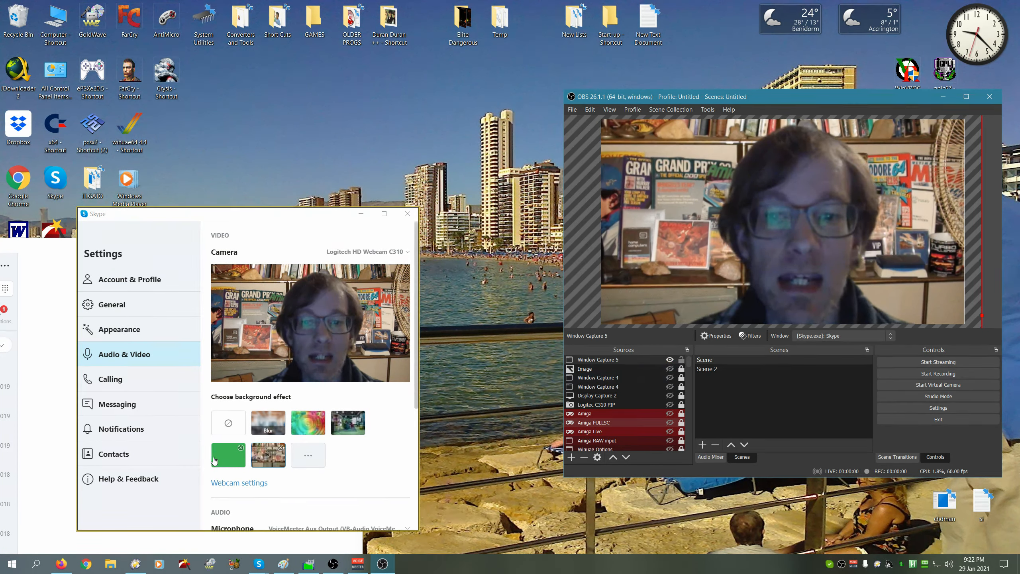
pyautogui.click(226, 453)
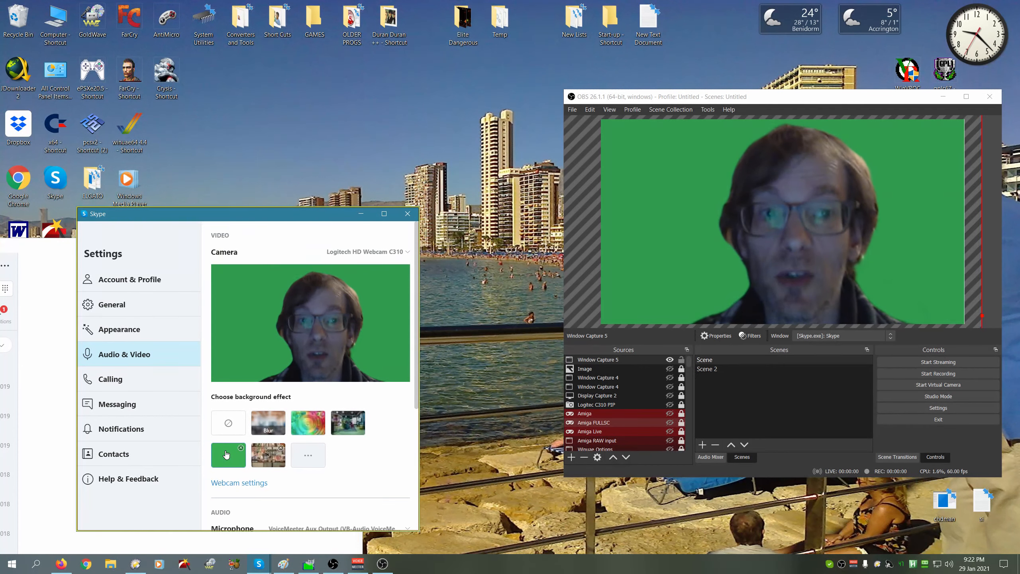
# Add a Chroma Key effect filter to the Window Capture 5 source under the default filter name.
pyautogui.rightClick(595, 359)
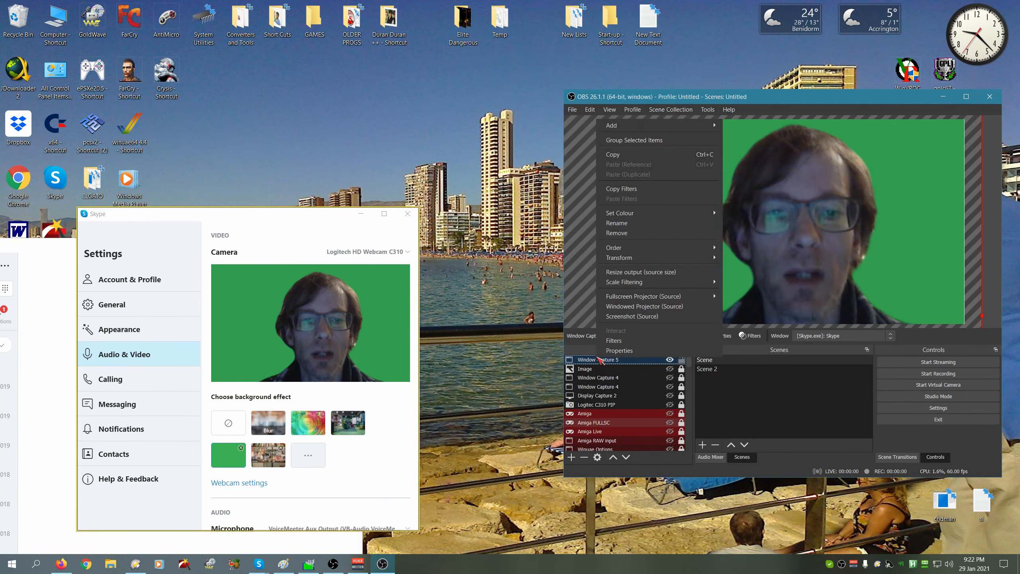
pyautogui.click(618, 347)
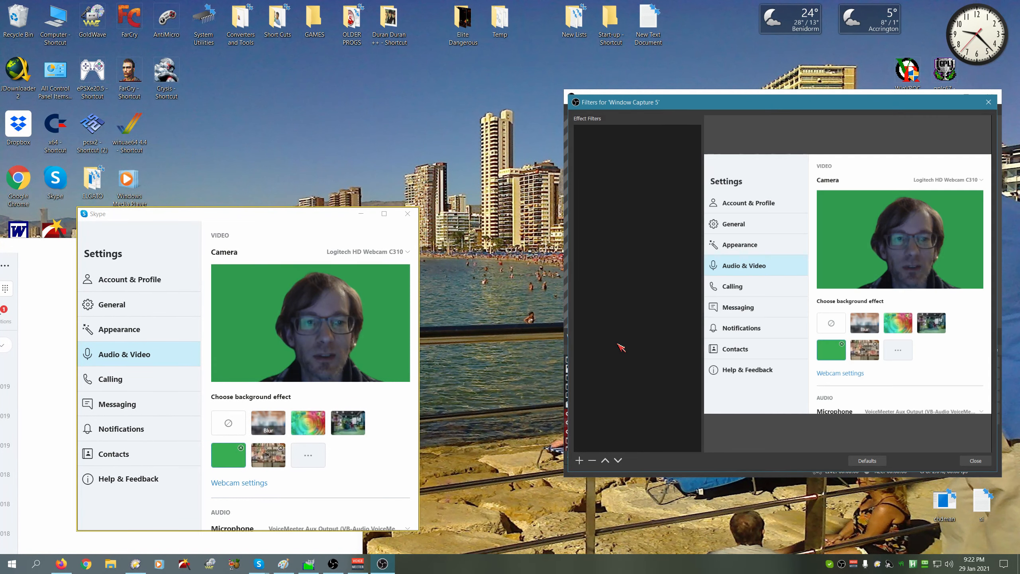
pyautogui.click(579, 460)
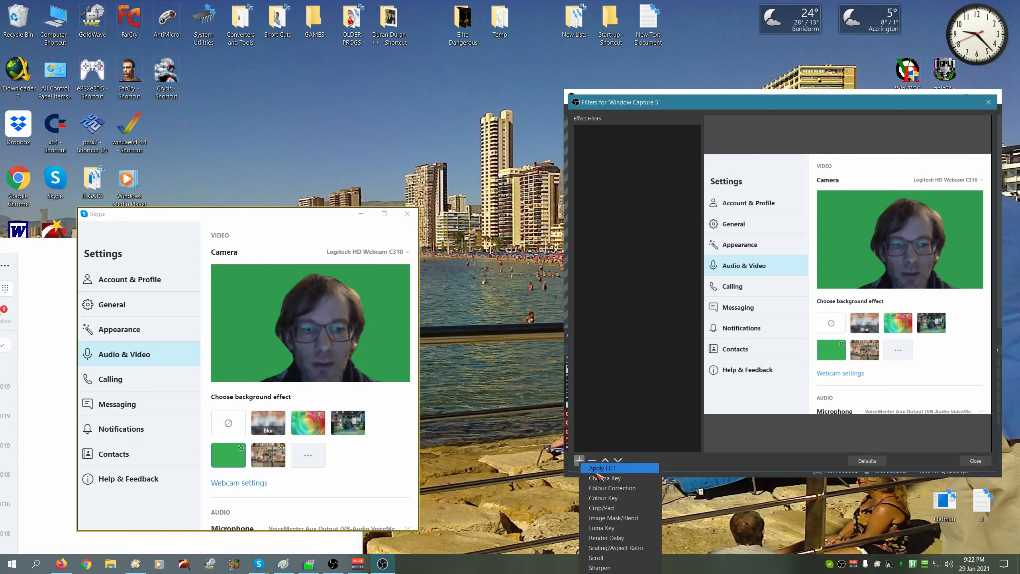
pyautogui.click(608, 479)
pyautogui.click(764, 304)
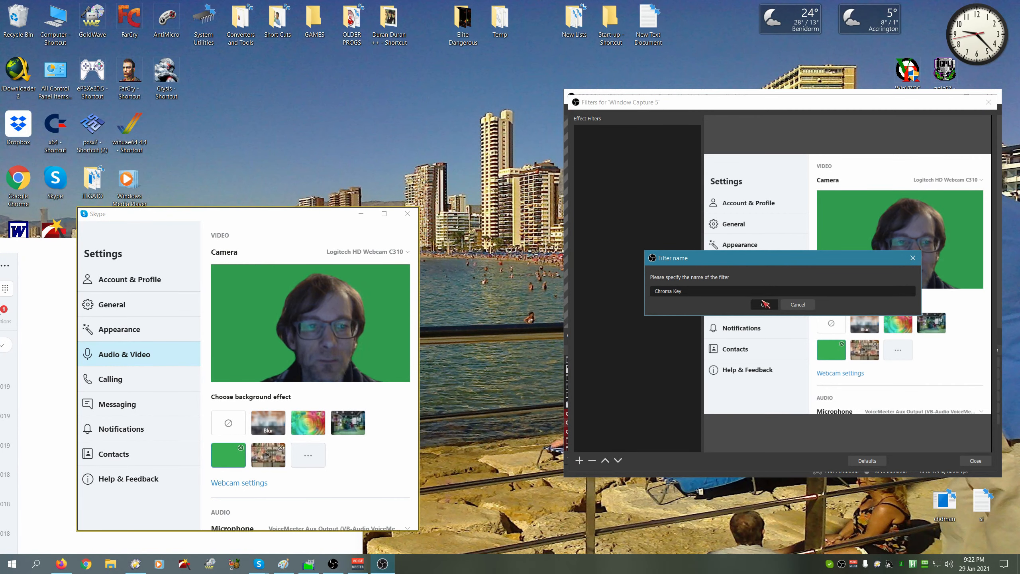
# Keep Green as the Chroma Key colour type, set the similarity to 399, and close the filters.
pyautogui.click(790, 337)
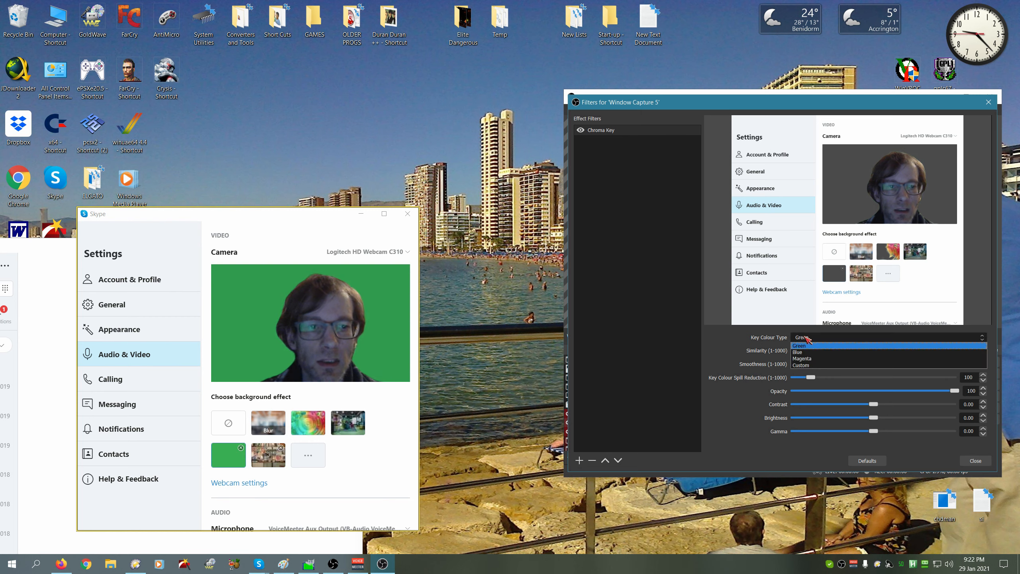
pyautogui.click(791, 337)
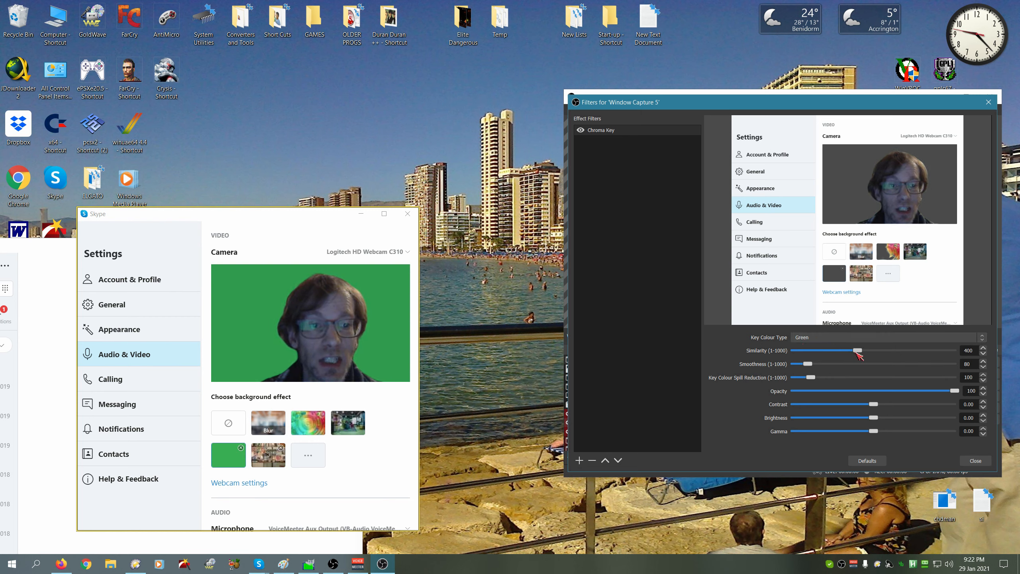
pyautogui.moveTo(858, 351)
pyautogui.mouseDown()
pyautogui.moveTo(822, 351)
pyautogui.moveTo(877, 350)
pyautogui.moveTo(829, 345)
pyautogui.moveTo(860, 340)
pyautogui.mouseUp()
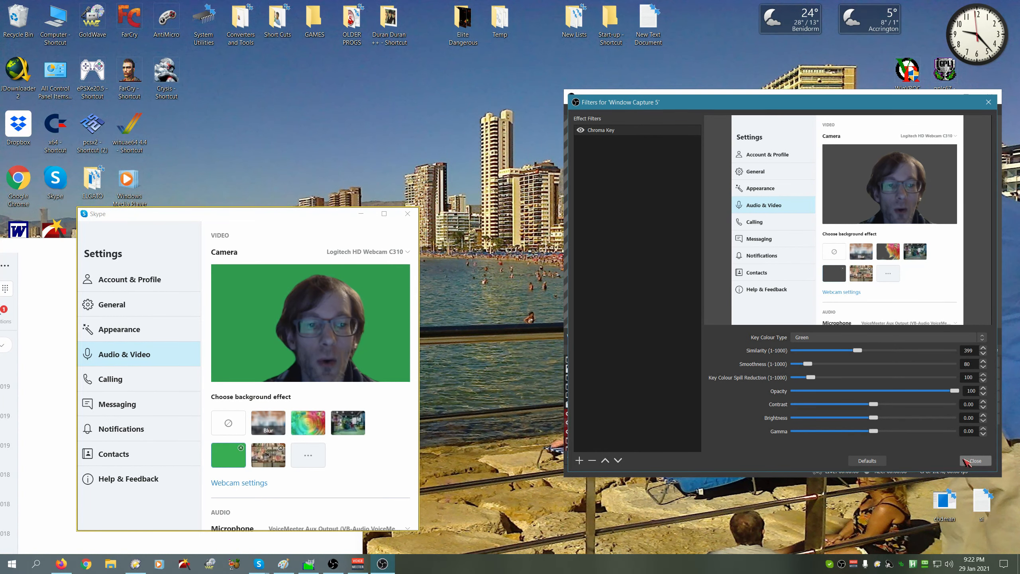
pyautogui.click(975, 461)
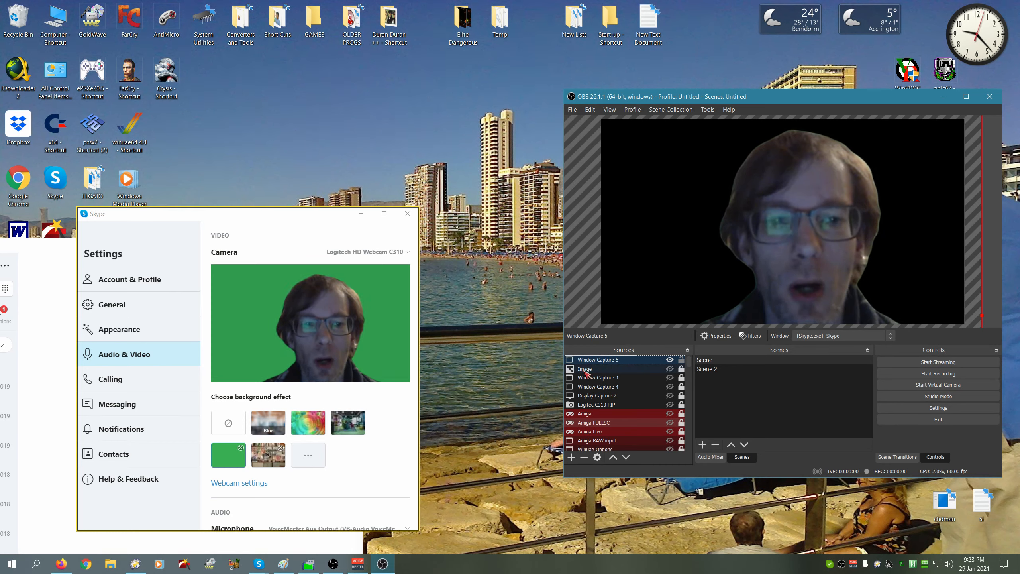
# Show the Image source above Window Capture 5 and set Skype's background effect to the custom bookshelf picture.
pyautogui.click(670, 369)
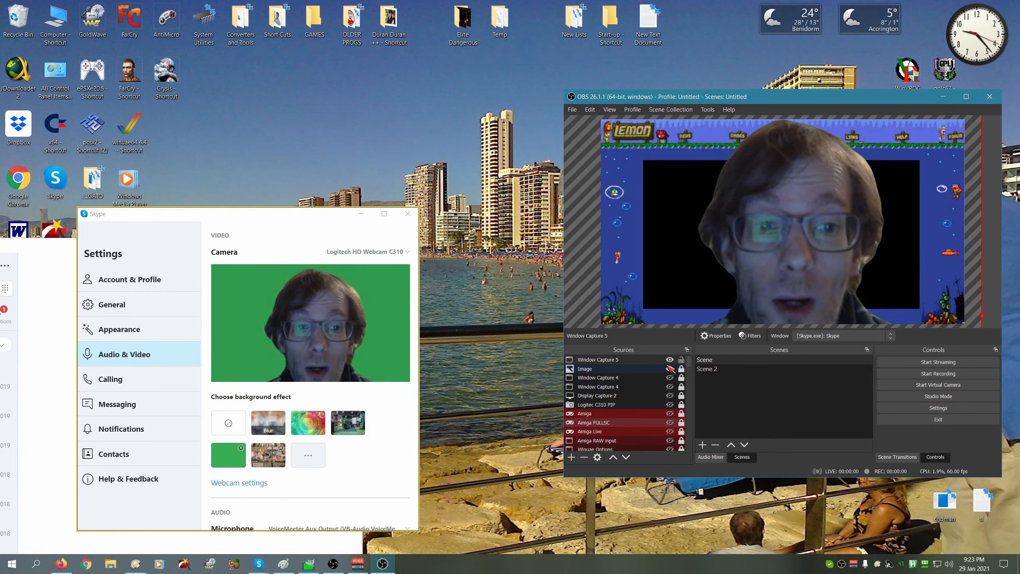
pyautogui.click(268, 463)
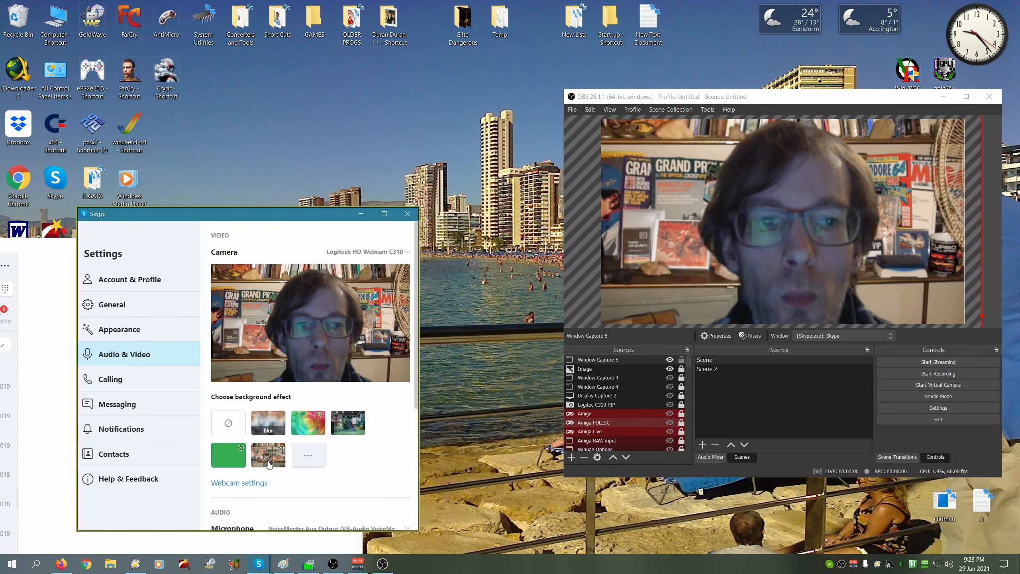
pyautogui.click(611, 369)
pyautogui.moveTo(610, 367); pyautogui.dragTo(610, 373)
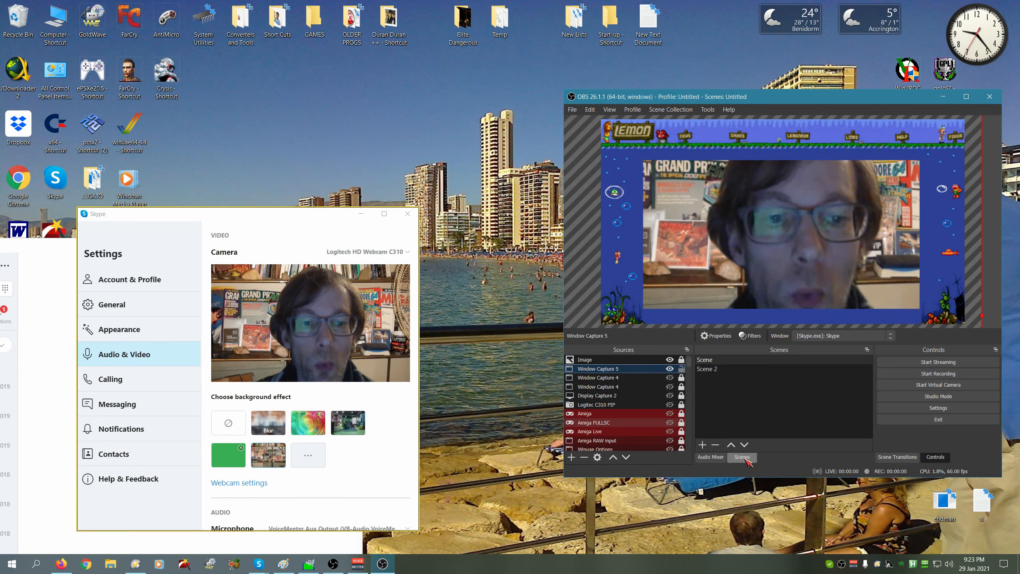
# Display the audio mixer in OBS and show the upper Window Capture 4 in place of Window Capture 5.
pyautogui.click(710, 458)
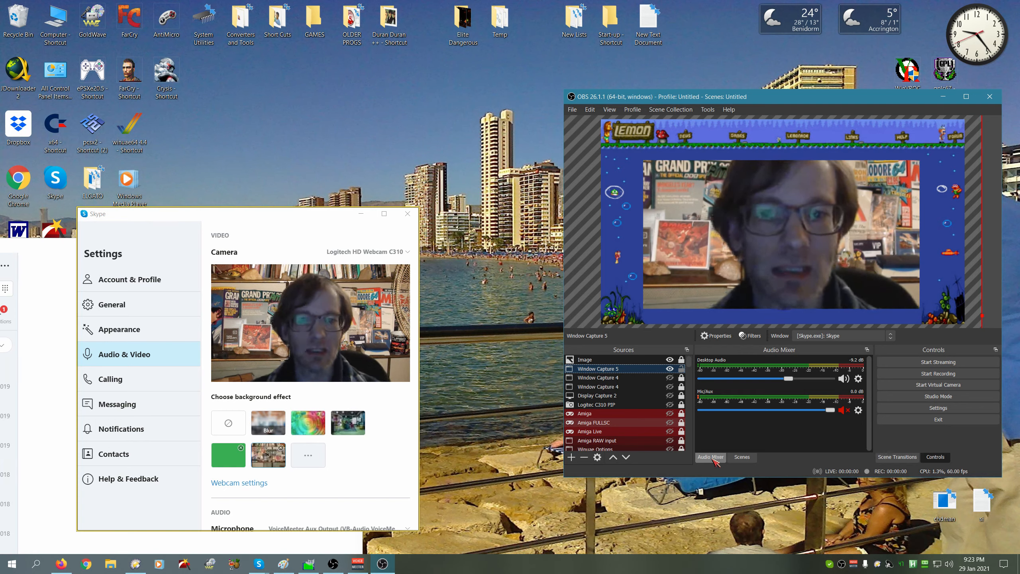
pyautogui.click(671, 369)
pyautogui.click(670, 377)
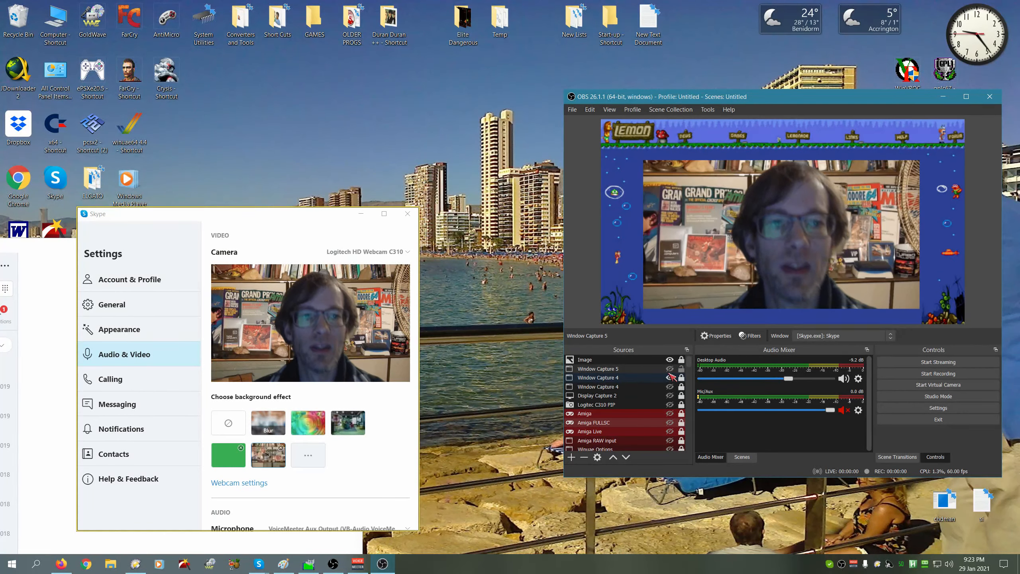